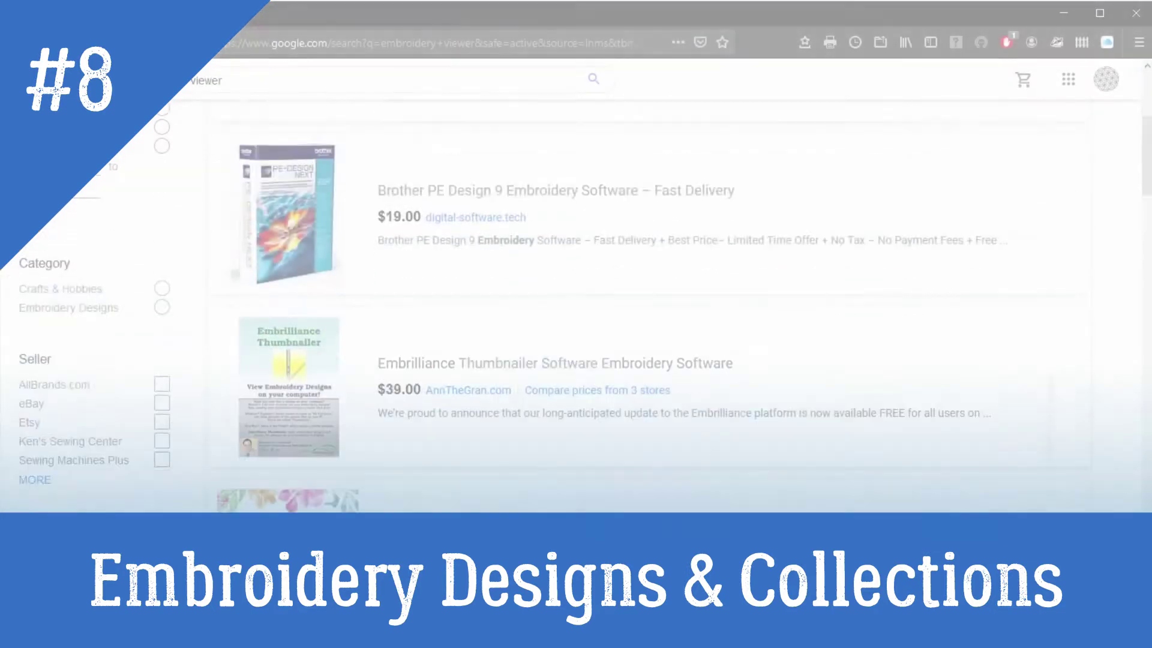
# Scroll through the Design Library thumbnails and filter them to designs for the small hoop
pyautogui.scroll(5, 678, 300)
pyautogui.scroll(-3, 678, 300)
pyautogui.scroll(-15, 679, 306)
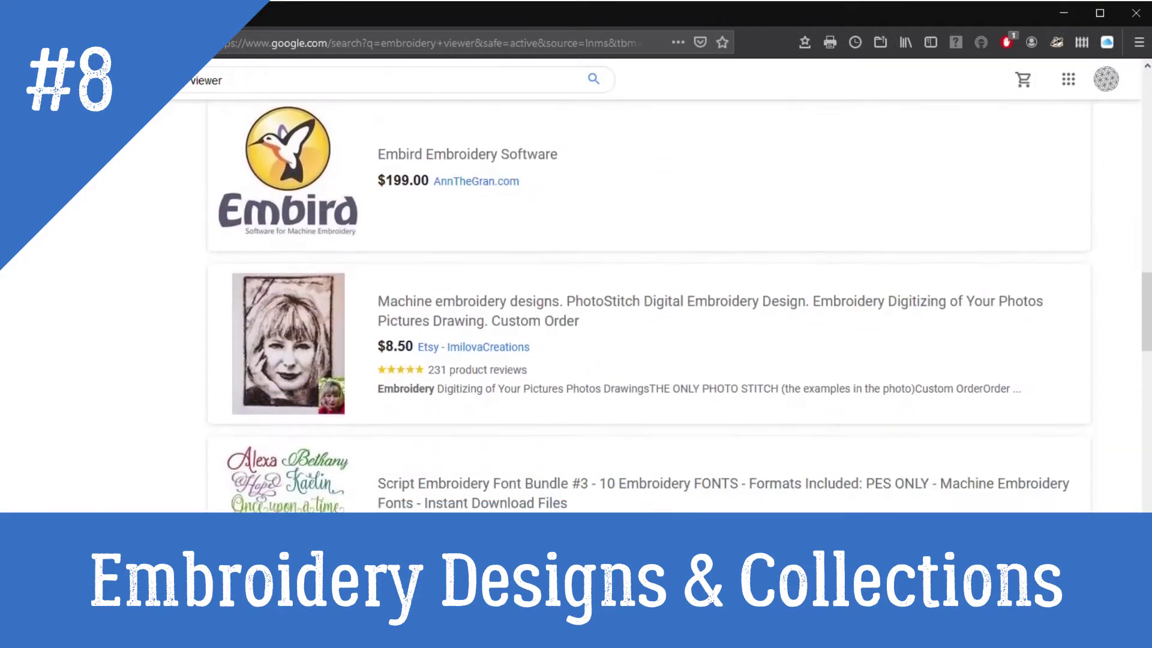
pyautogui.scroll(-10, 678, 306)
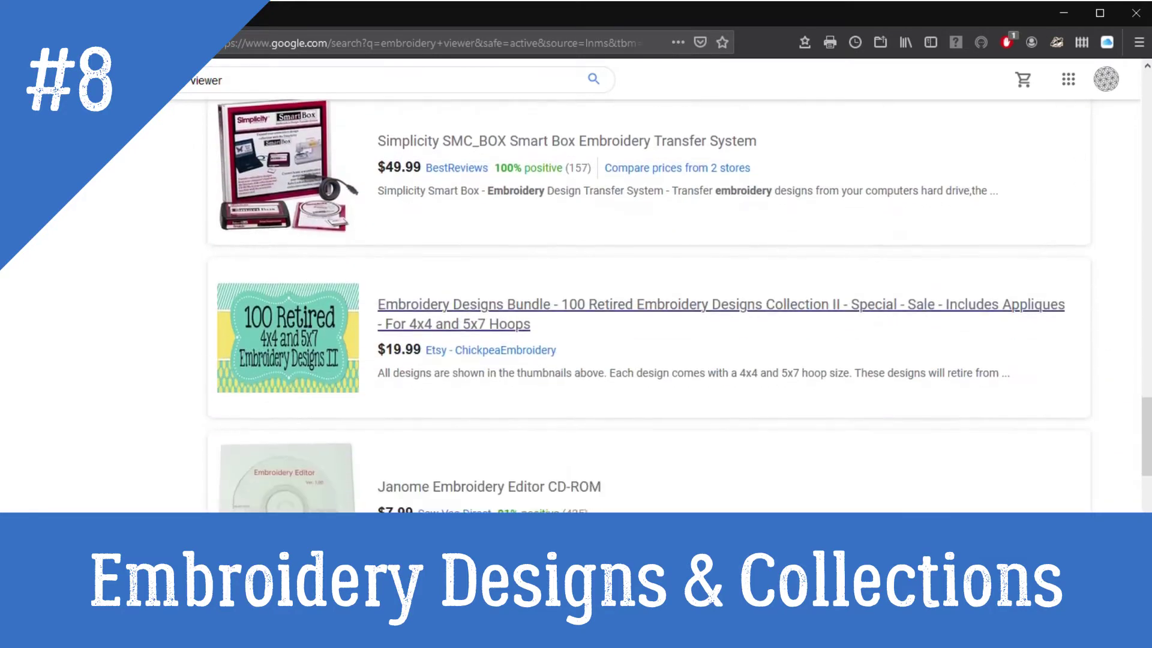
pyautogui.scroll(-7, 678, 306)
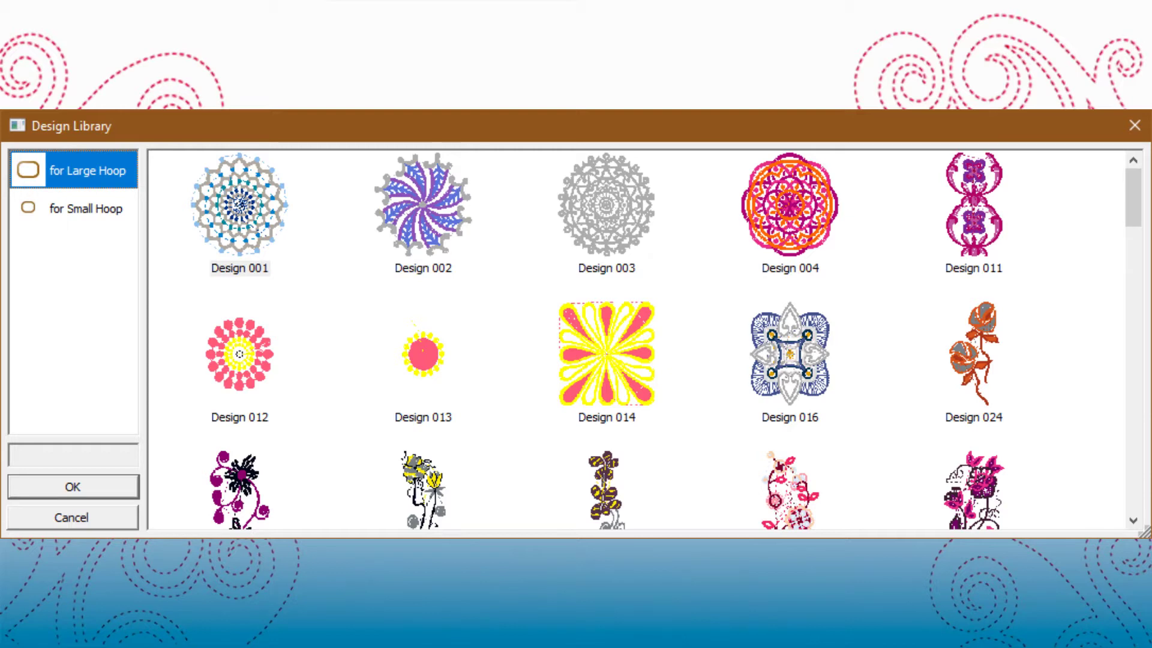
pyautogui.click(86, 208)
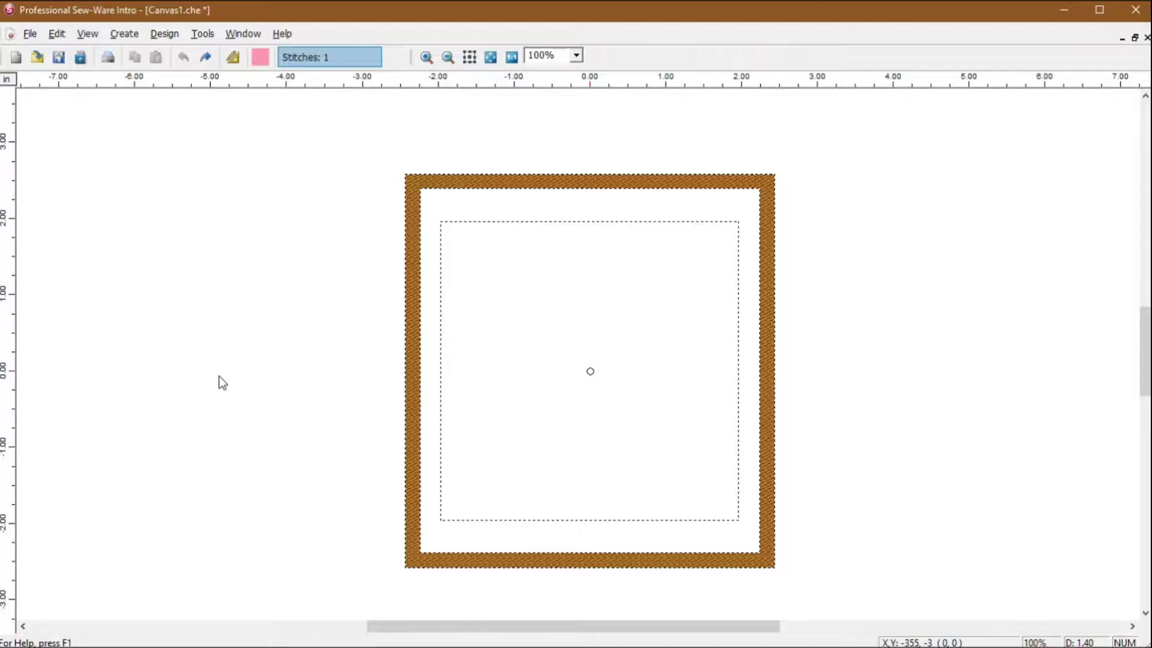
# Open Create > Design Library and filter it to small-hoop designs
pyautogui.click(125, 33)
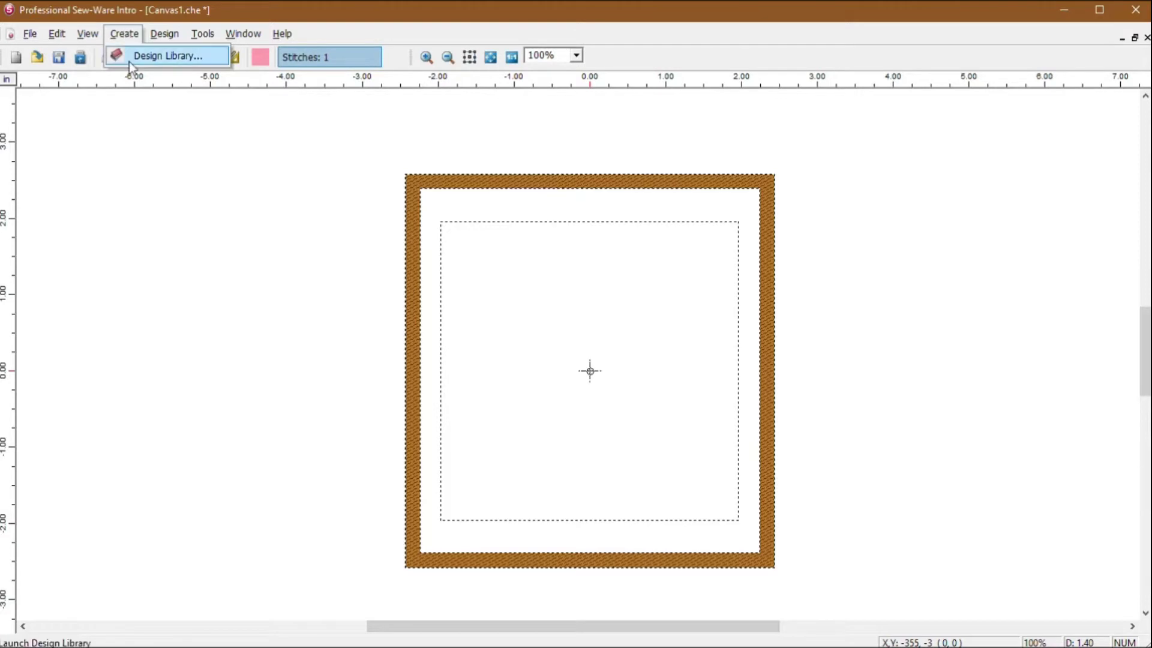
pyautogui.click(128, 60)
pyautogui.scroll(-10, 684, 360)
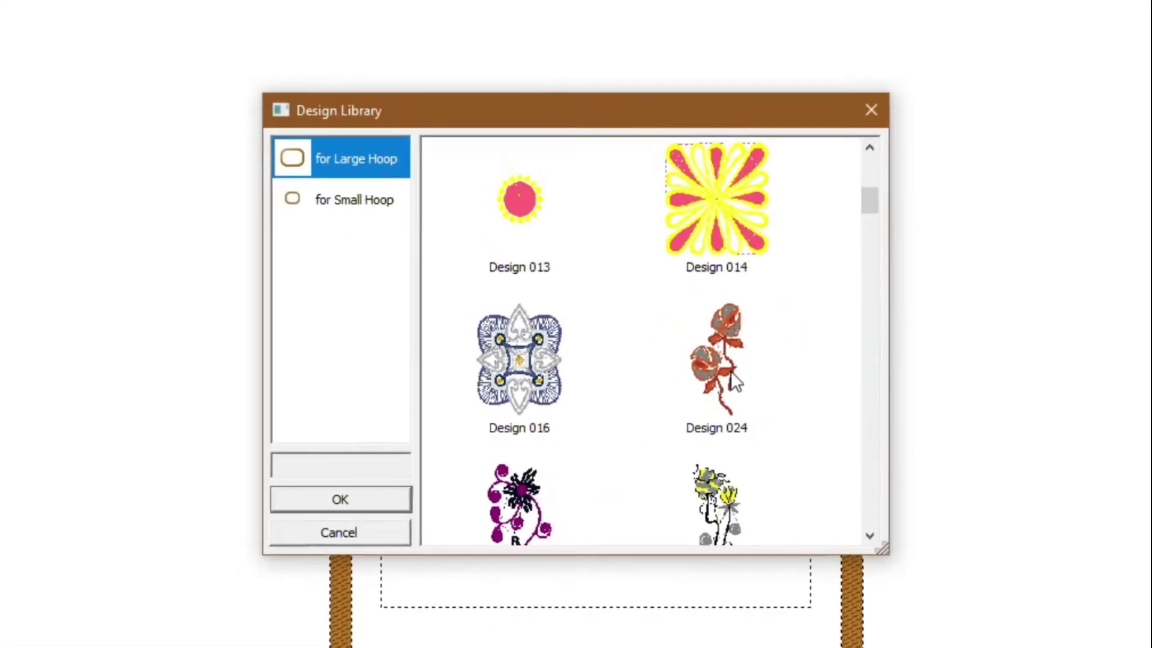
pyautogui.scroll(-5, 787, 389)
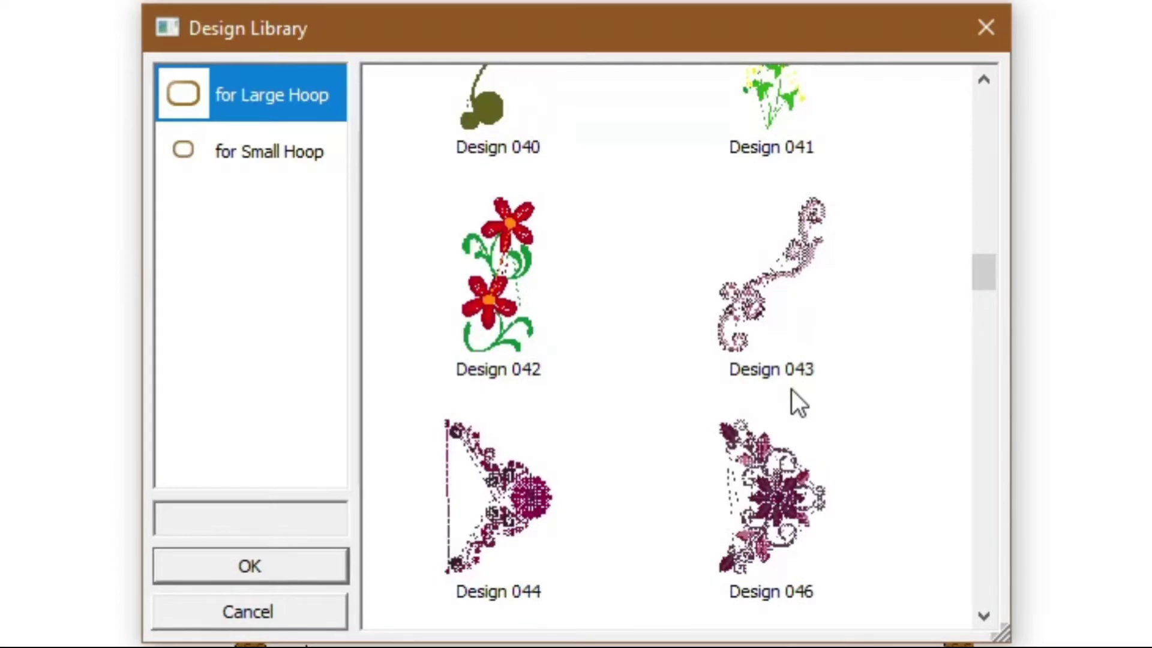
pyautogui.click(291, 158)
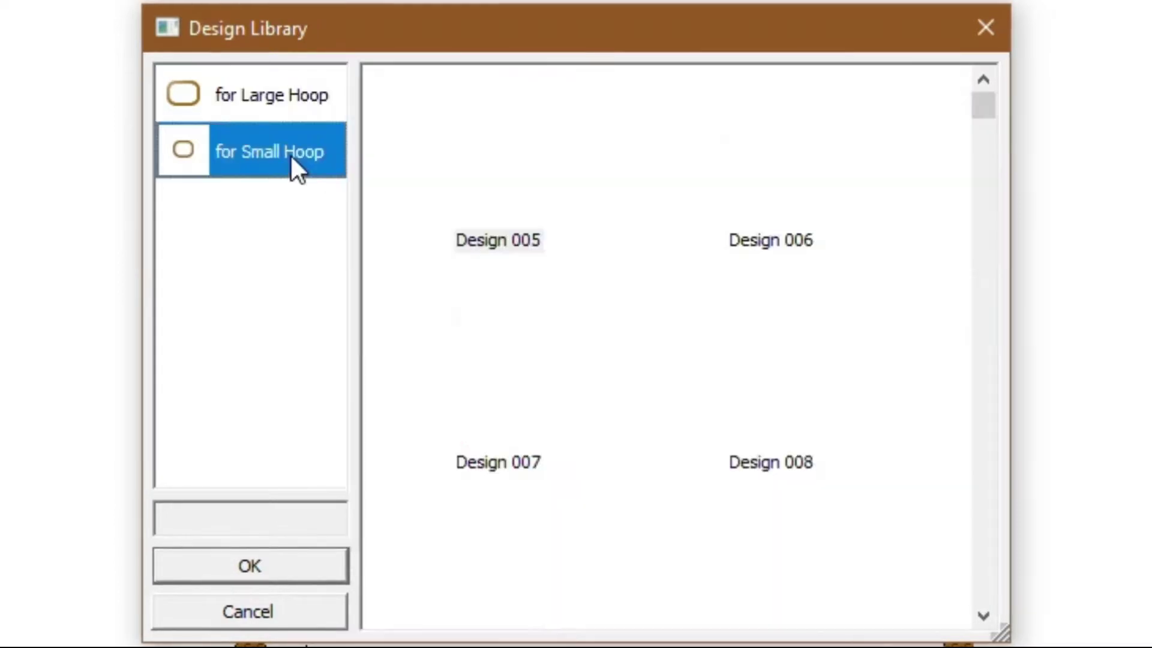
# Scroll down and pick Design 080, the floral heart wreath
pyautogui.scroll(-8, 912, 429)
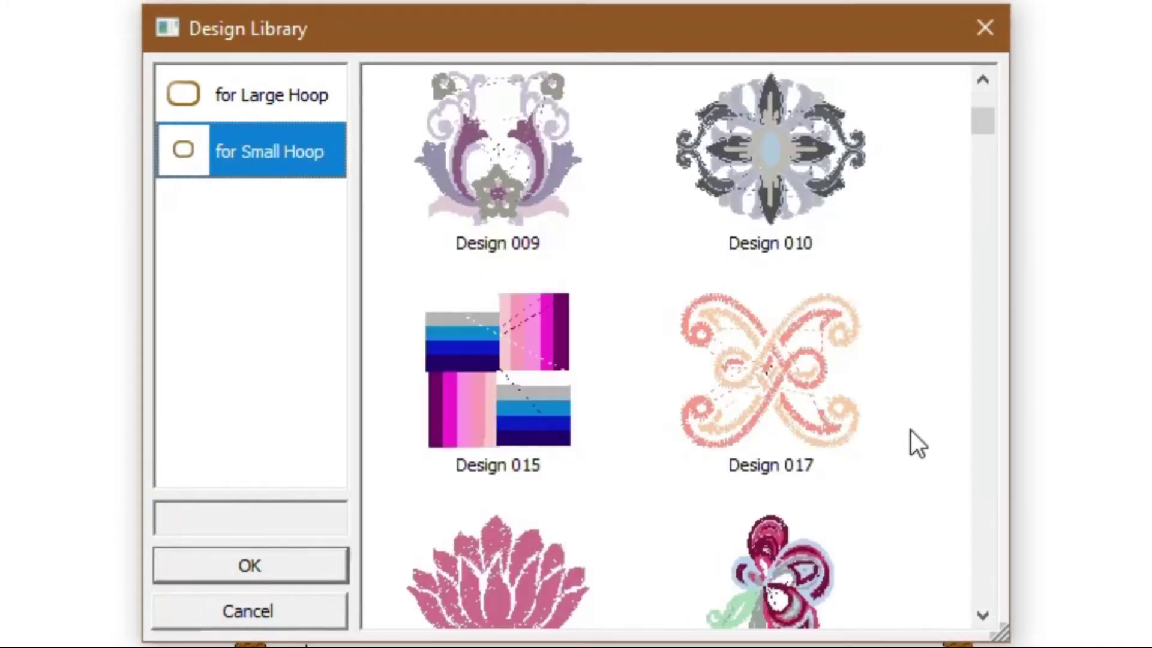
pyautogui.scroll(-15, 909, 430)
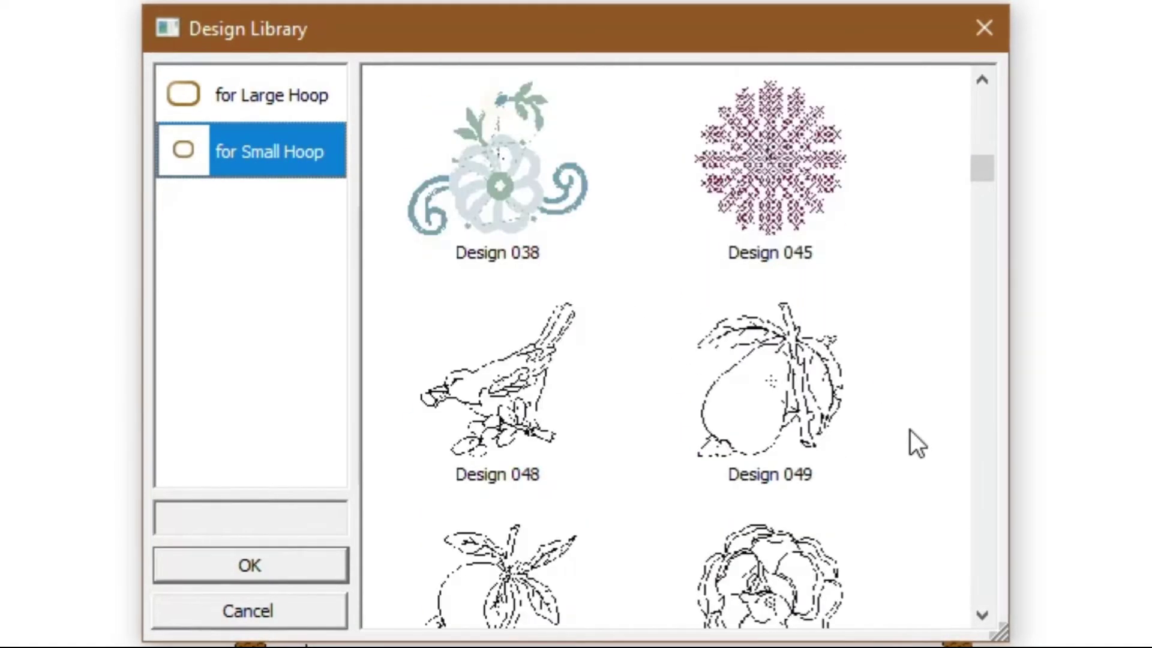
pyautogui.scroll(-5, 910, 430)
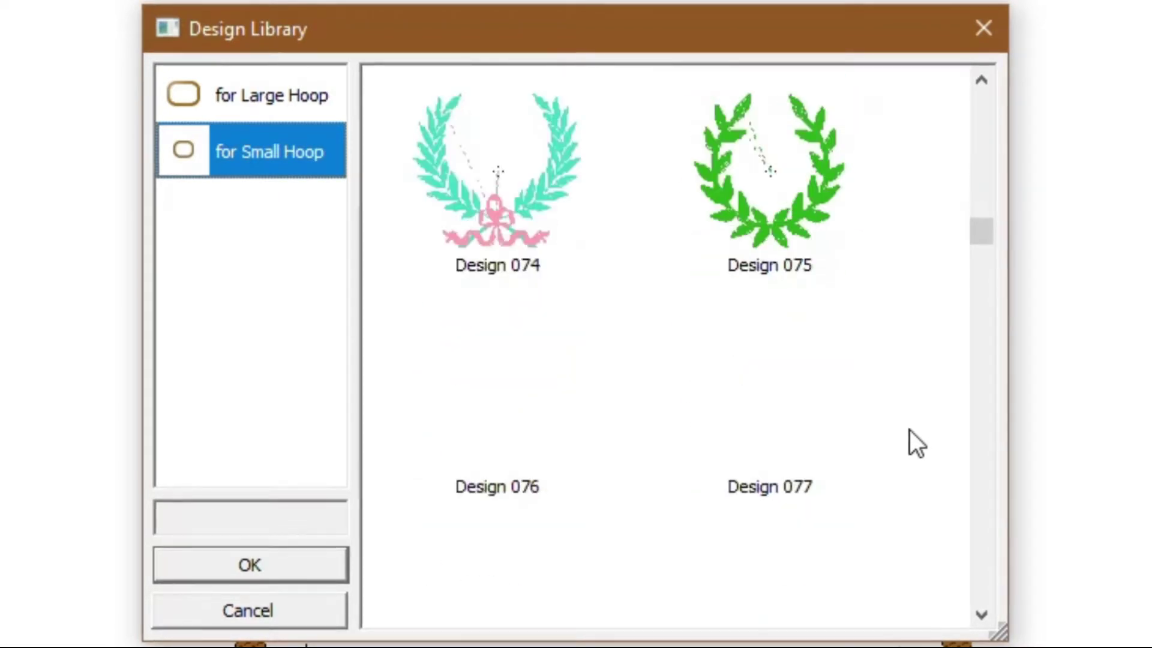
pyautogui.scroll(-4, 909, 429)
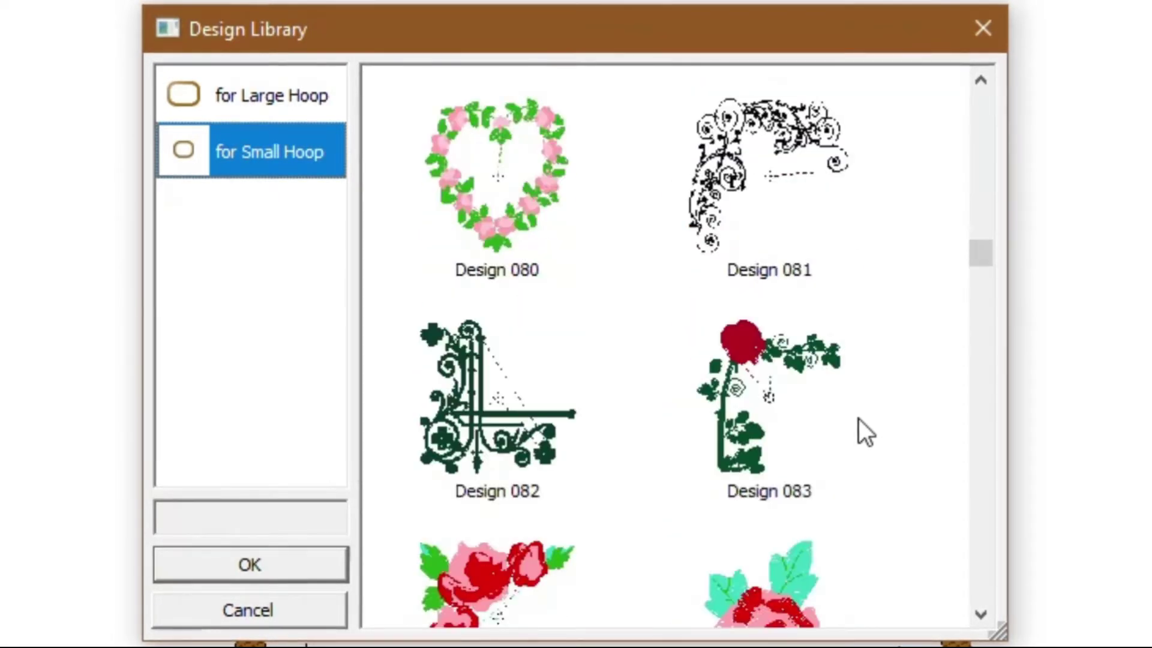
pyautogui.click(491, 182)
# Place the floral heart wreath in the hoop and nudge it slightly inside
pyautogui.click(303, 568)
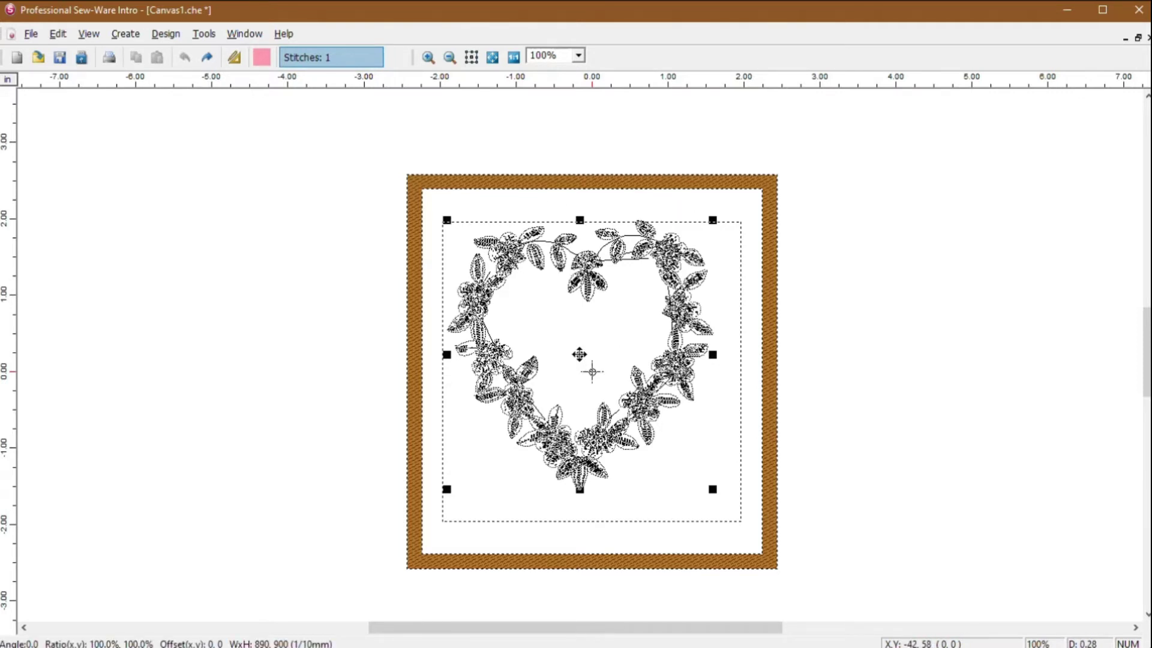
pyautogui.moveTo(579, 355); pyautogui.dragTo(592, 372)
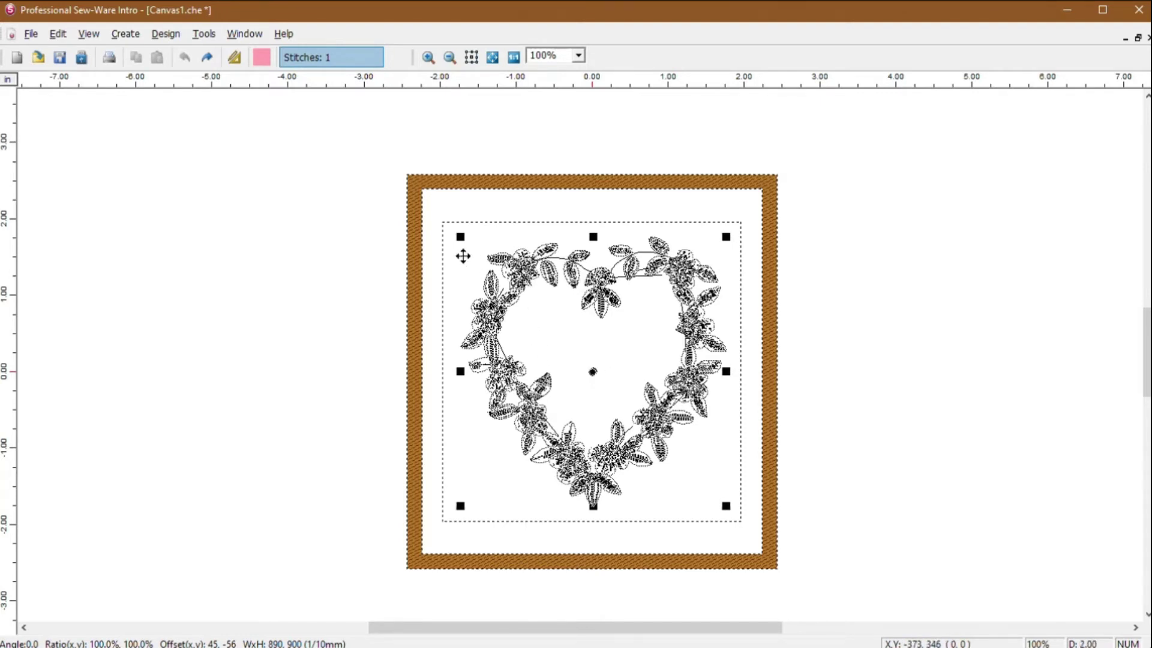
pyautogui.moveTo(461, 238); pyautogui.dragTo(463, 238)
# Rotate the heart wreath to a tilt and stretch it taller within the hoop
pyautogui.click(594, 373)
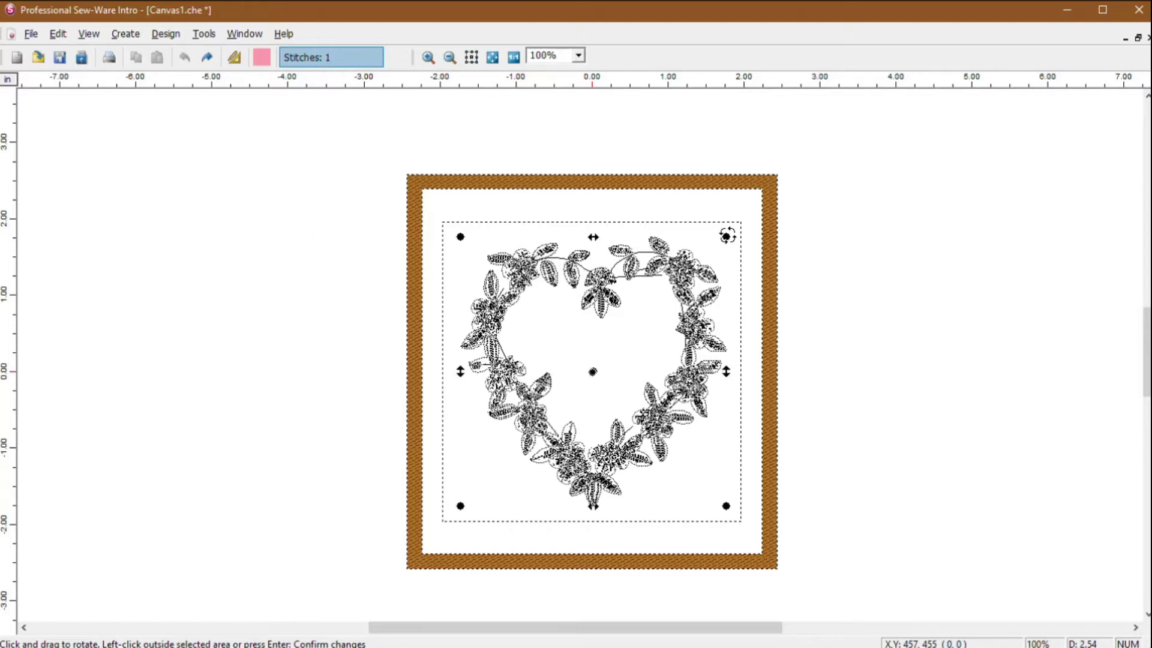
pyautogui.moveTo(727, 236); pyautogui.dragTo(644, 468)
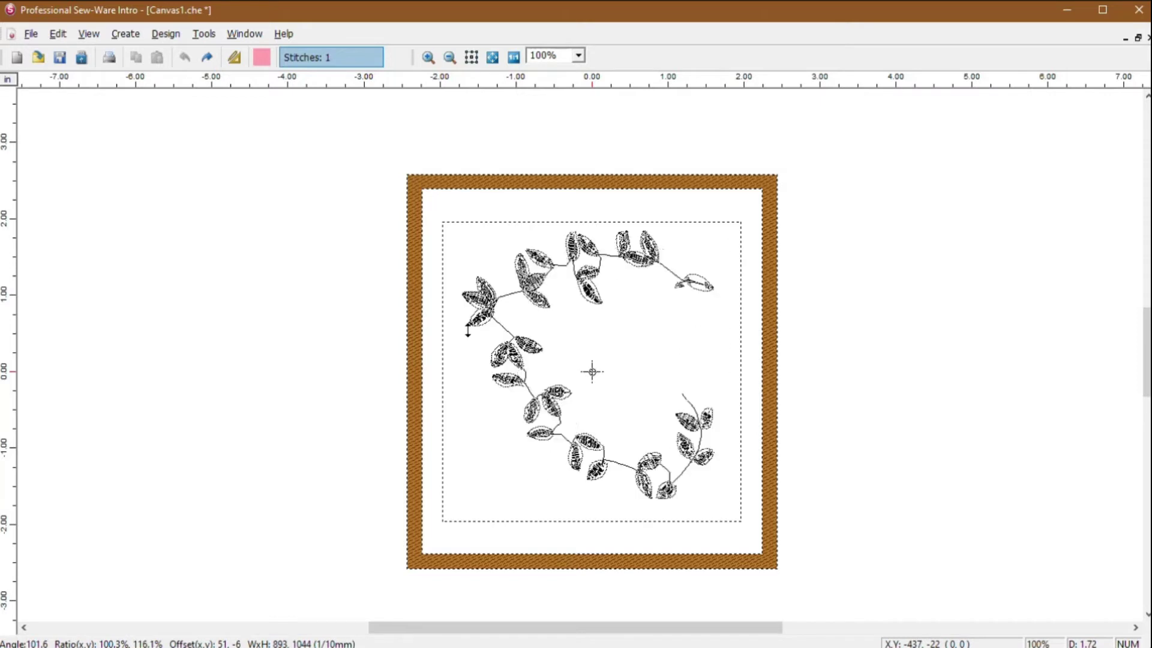
pyautogui.moveTo(467, 330); pyautogui.dragTo(462, 383)
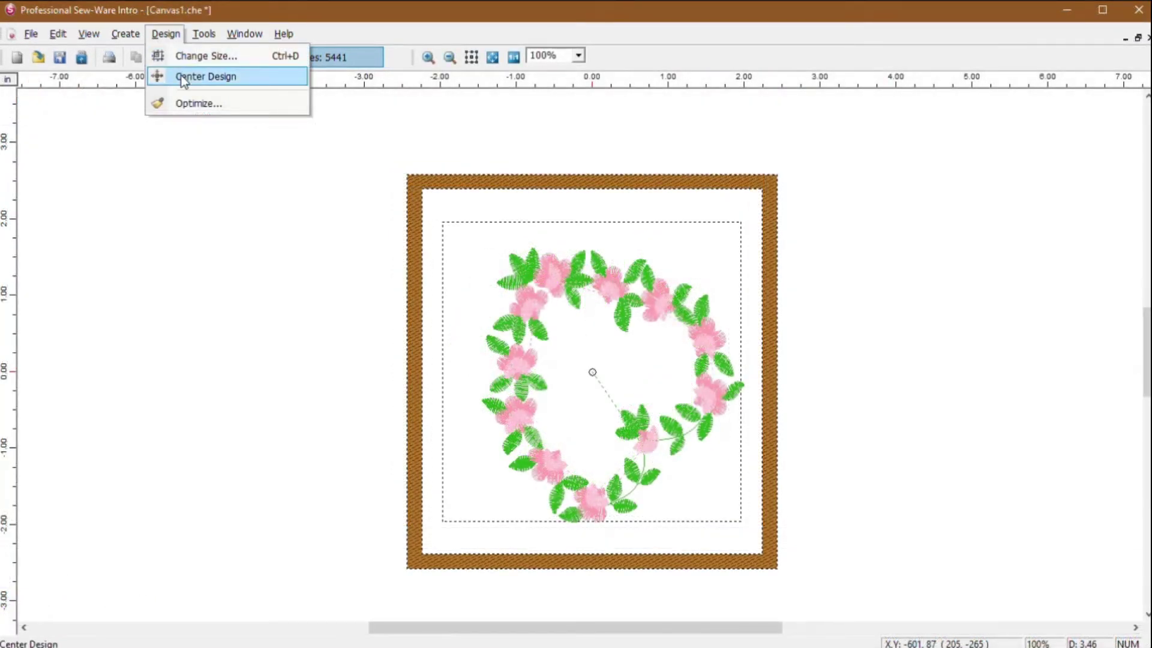
# Centre the heart wreath in the hoop, then rotate it clockwise with Design > Change Size
pyautogui.click(184, 78)
pyautogui.click(602, 387)
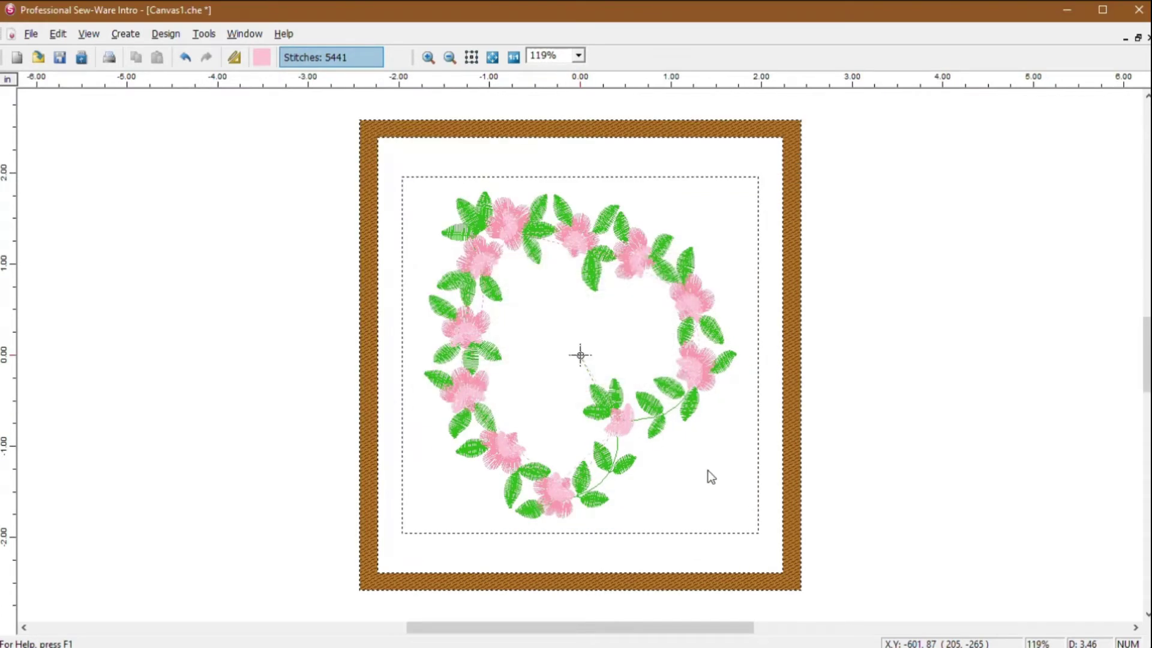
pyautogui.click(165, 34)
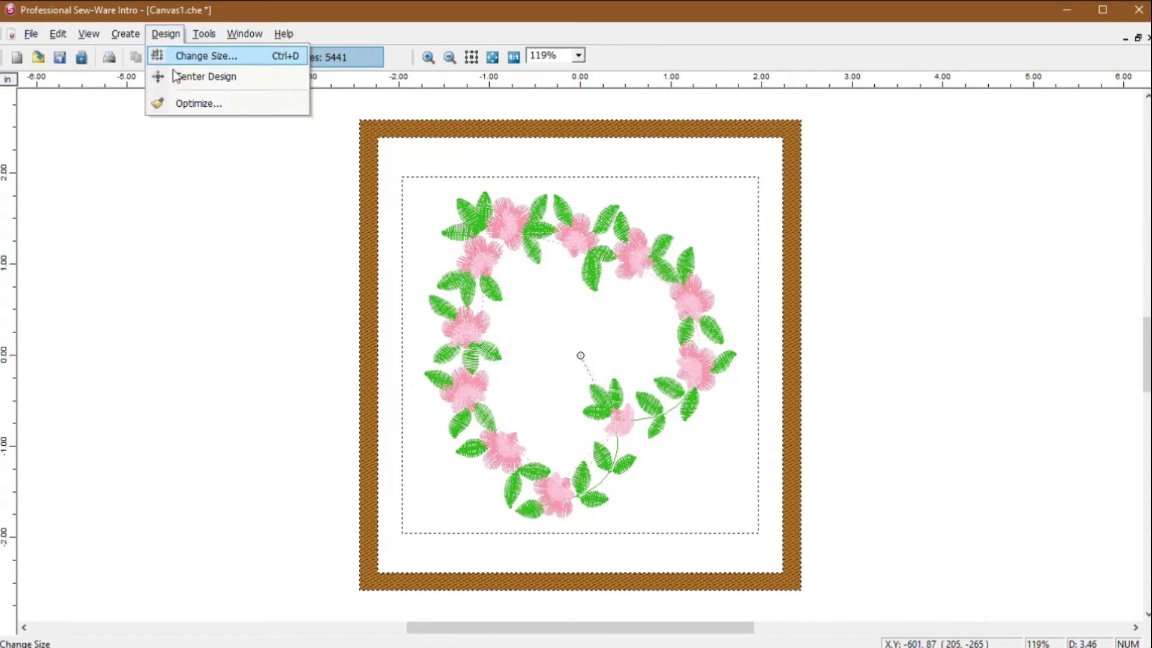
pyautogui.click(181, 57)
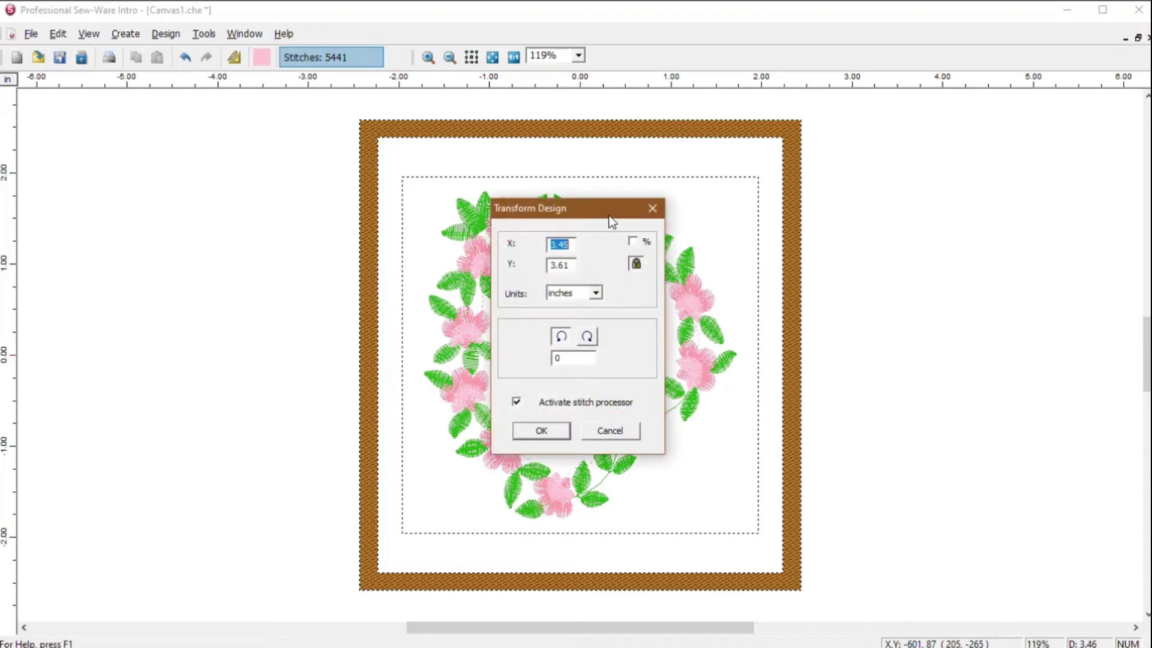
pyautogui.click(593, 340)
pyautogui.click(550, 430)
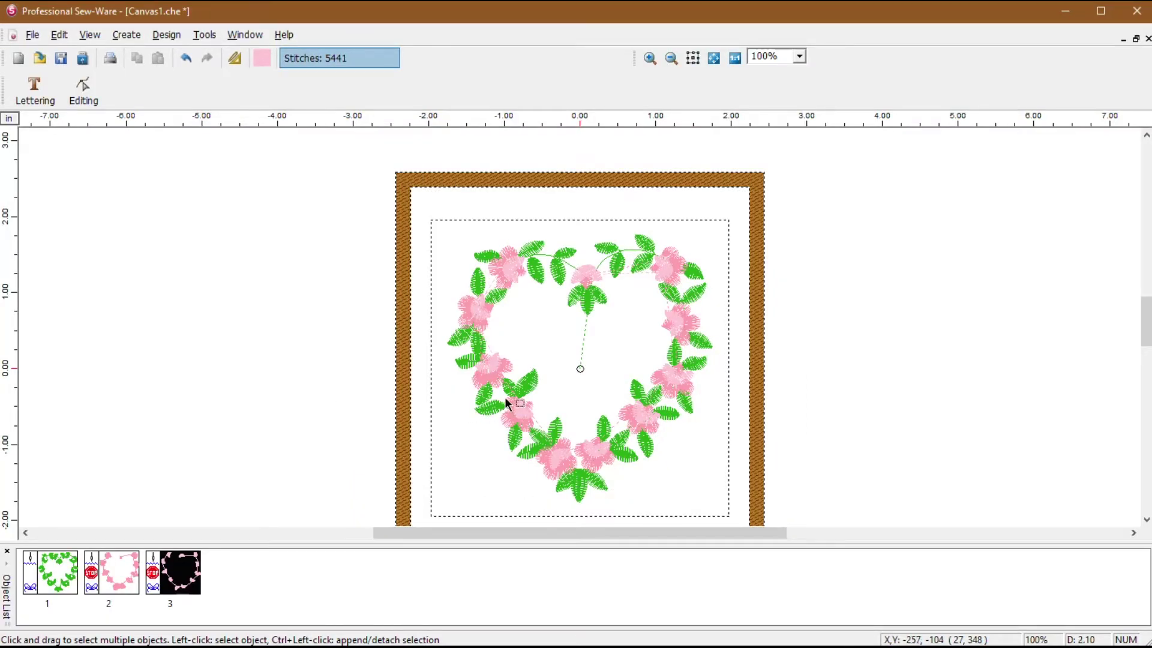
pyautogui.moveTo(449, 223); pyautogui.dragTo(737, 519)
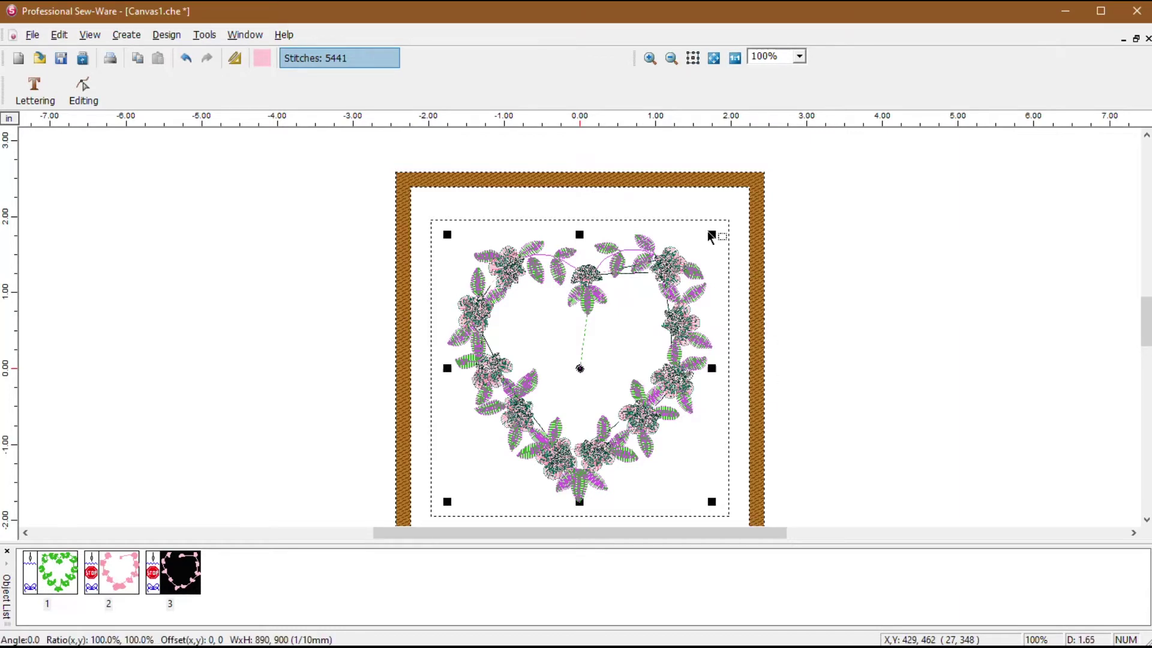
pyautogui.click(579, 369)
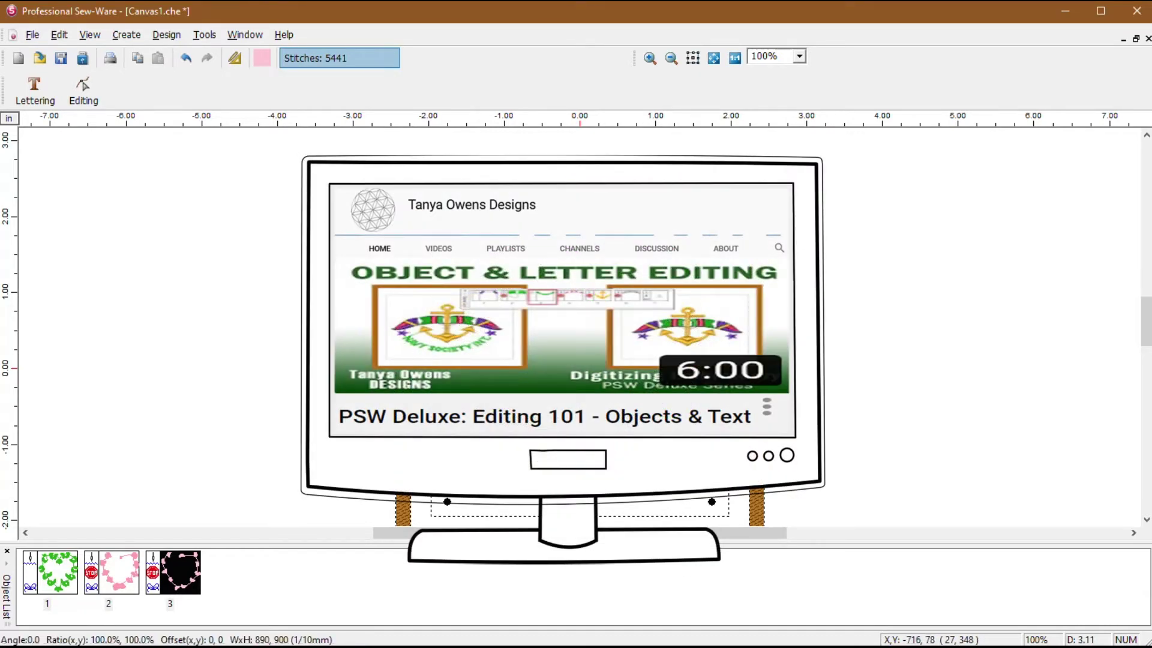
pyautogui.press('Return')
# Switch to Realistic View to show the wreath's stitching
pyautogui.click(90, 35)
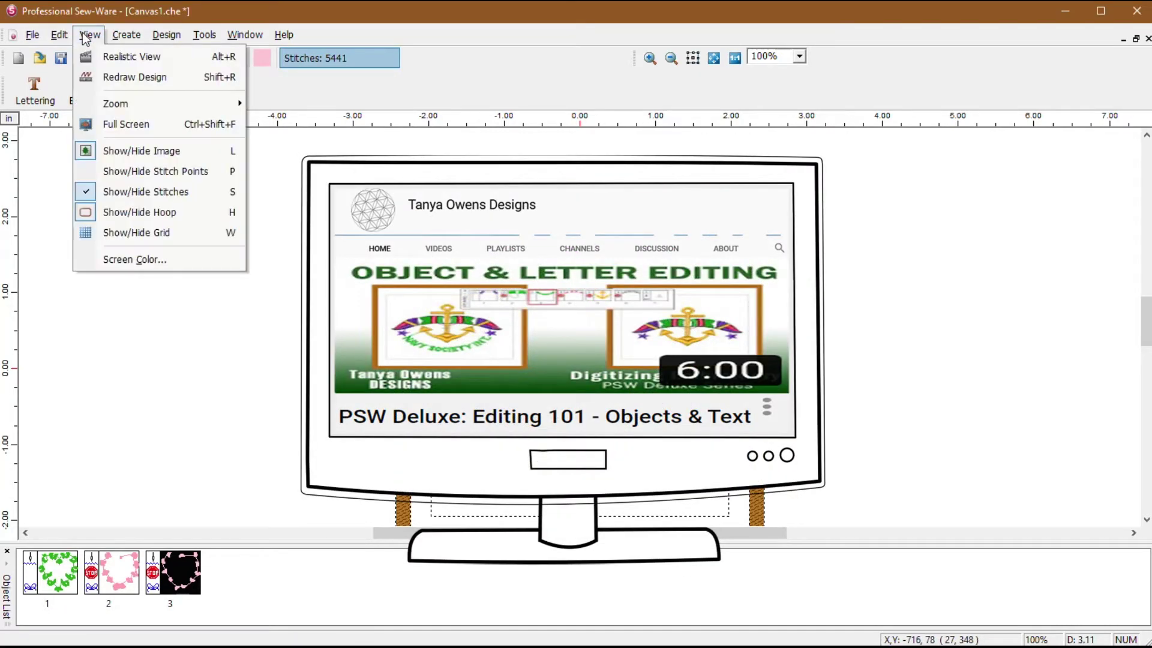
pyautogui.click(99, 57)
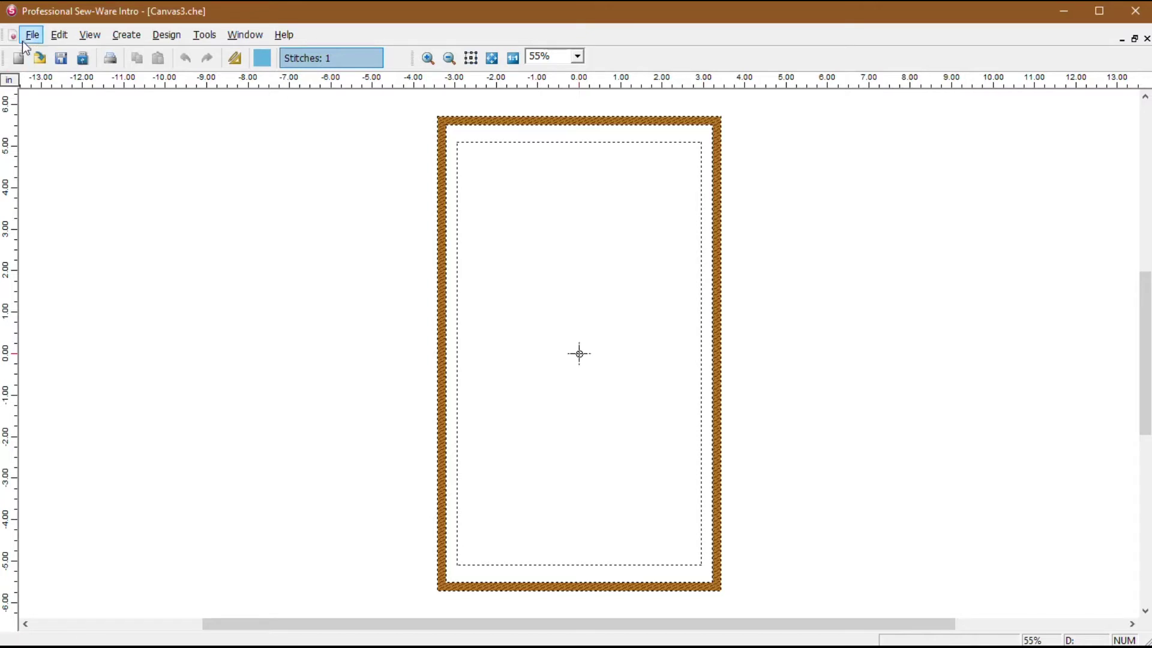
pyautogui.click(27, 35)
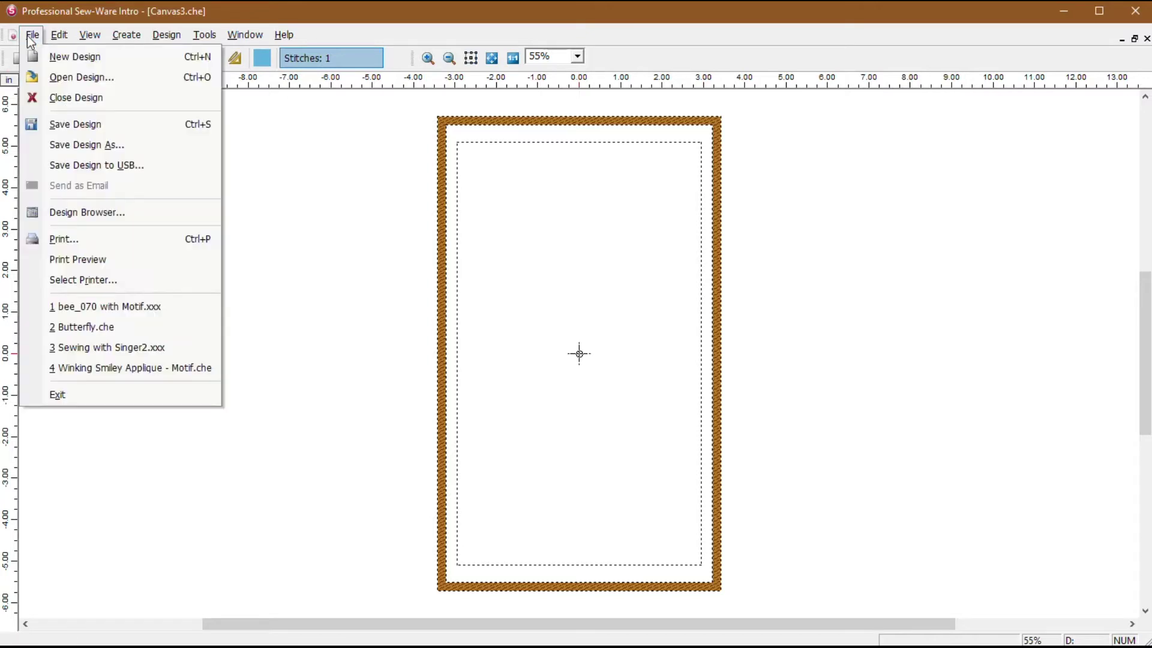
pyautogui.click(63, 220)
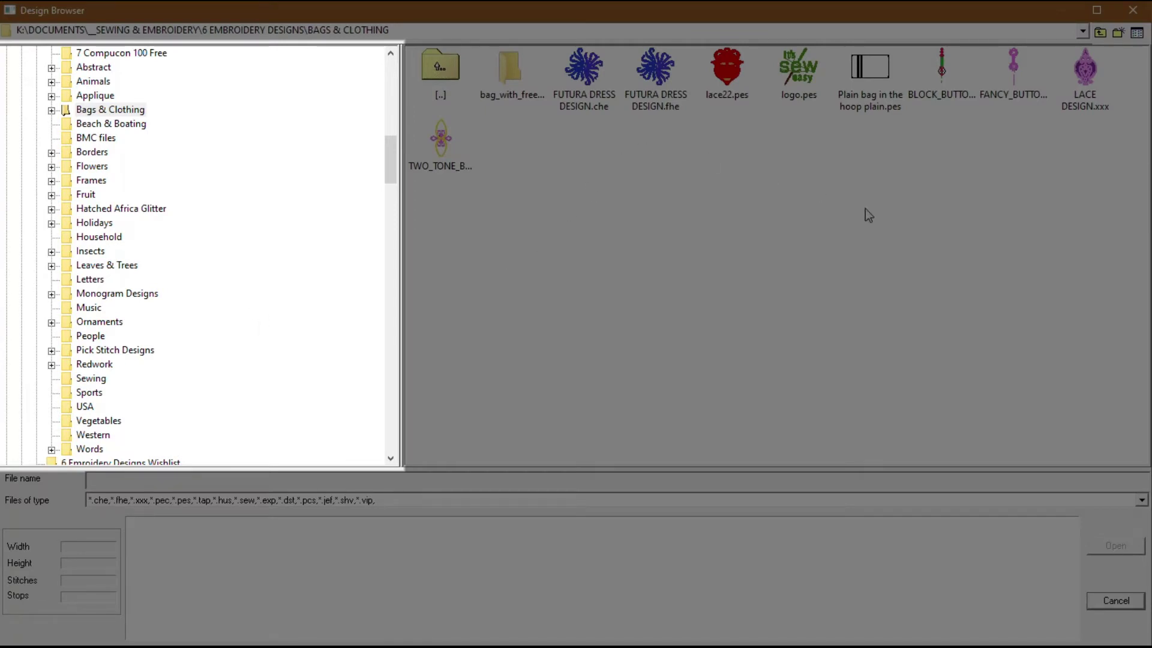
pyautogui.scroll(4, 236, 184)
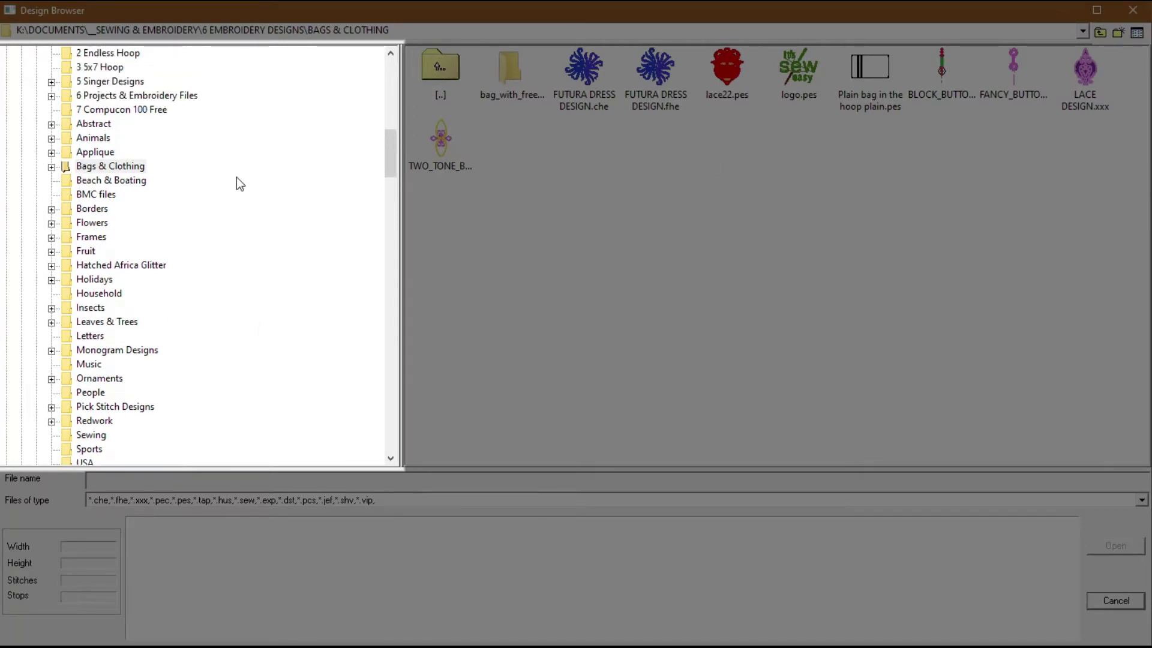
pyautogui.scroll(-3, 237, 178)
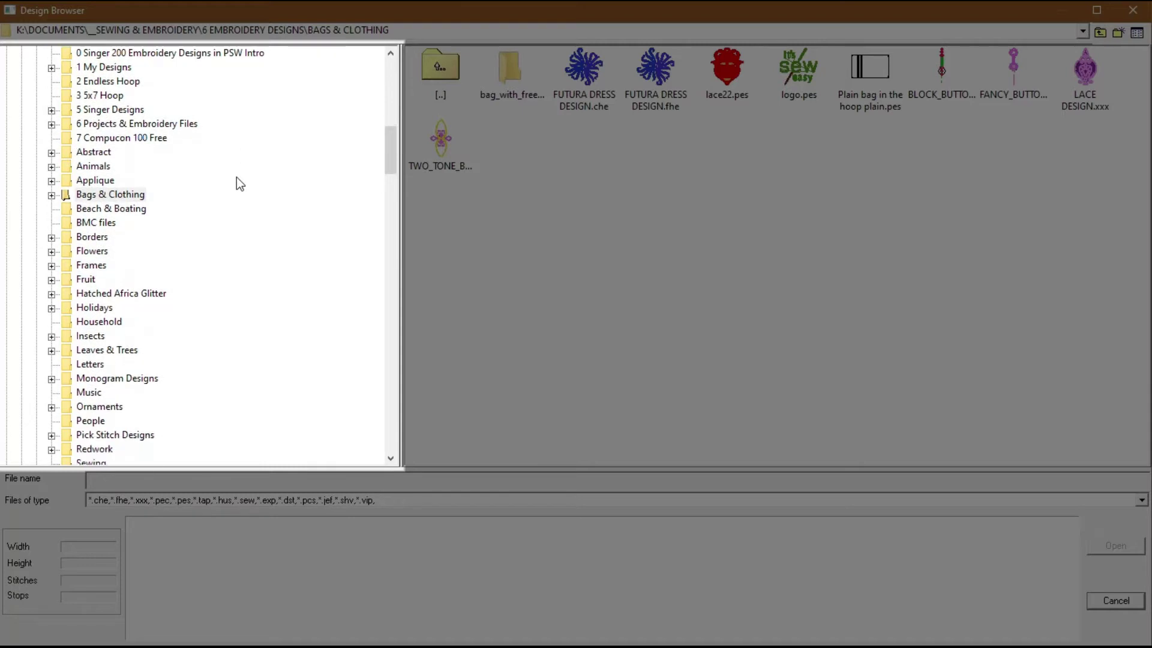
pyautogui.scroll(-3, 236, 178)
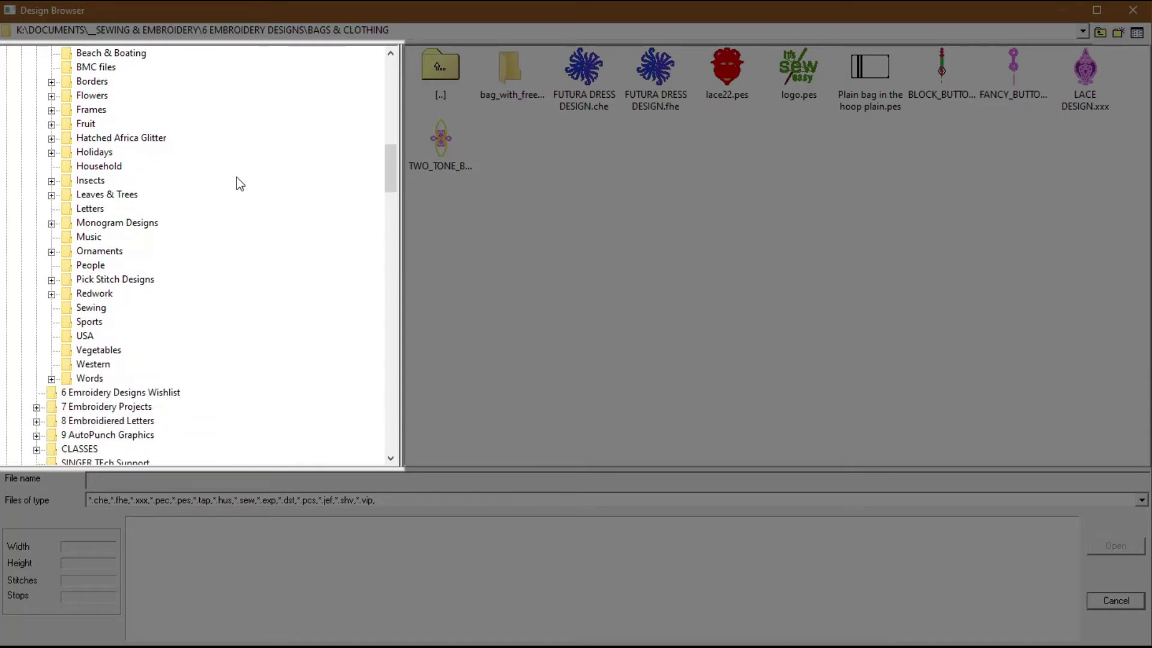
pyautogui.scroll(4, 237, 178)
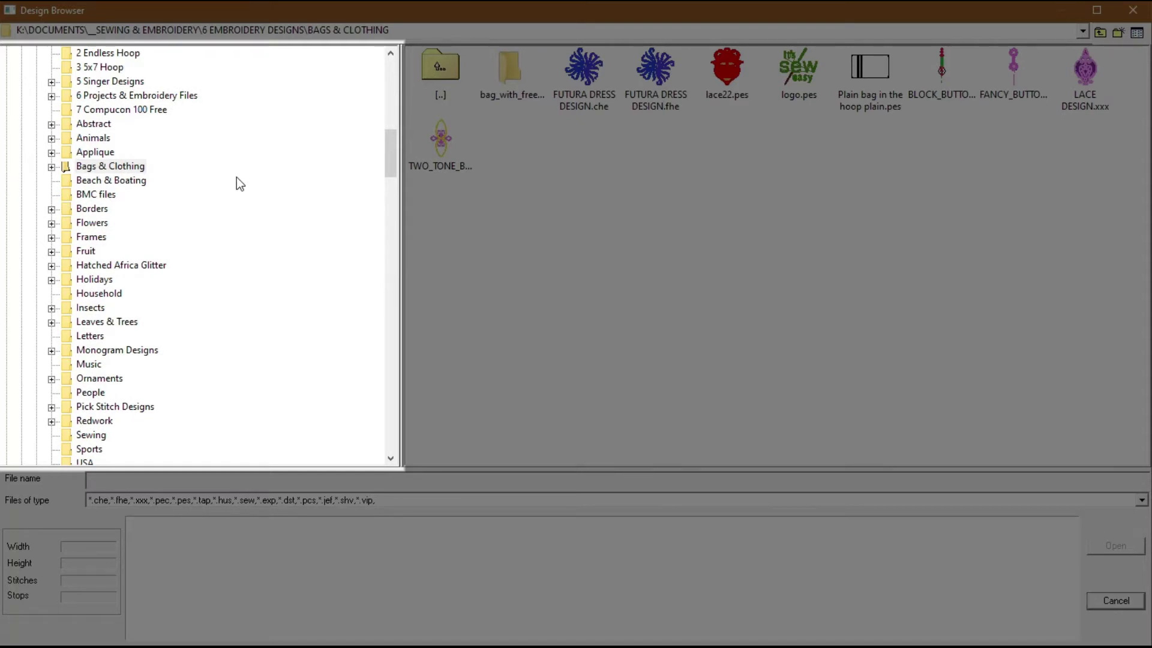
pyautogui.click(121, 179)
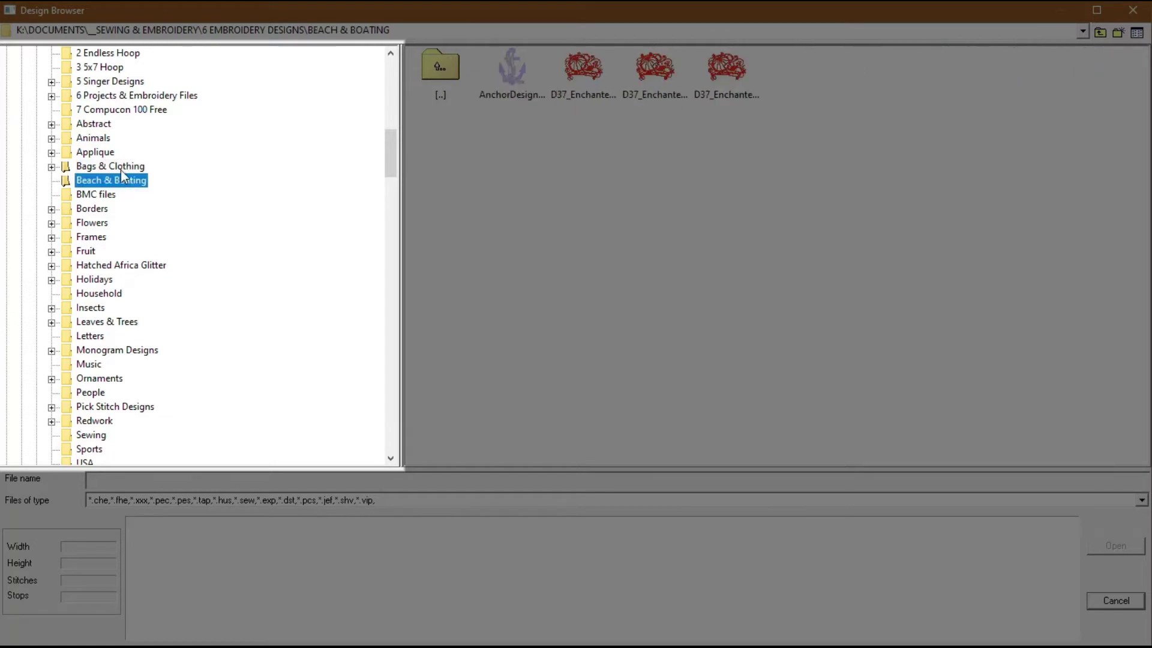
pyautogui.click(121, 170)
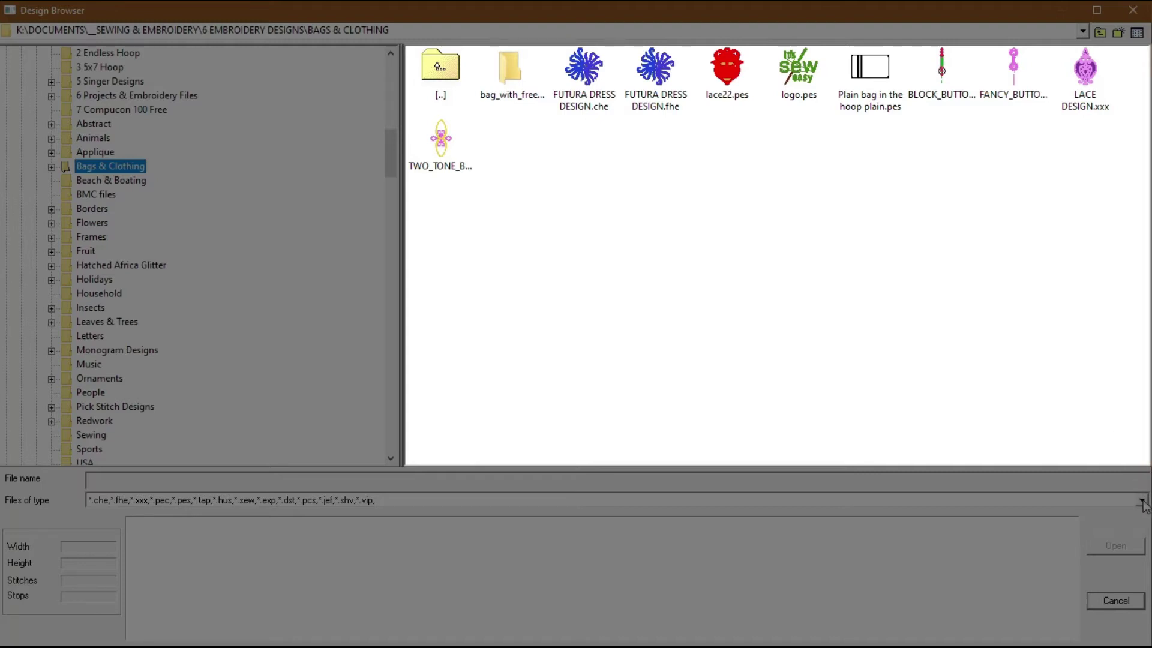
# Browse 1 My Designs and its 1 Small Hoop and Learning the Program subfolders
pyautogui.click(1142, 502)
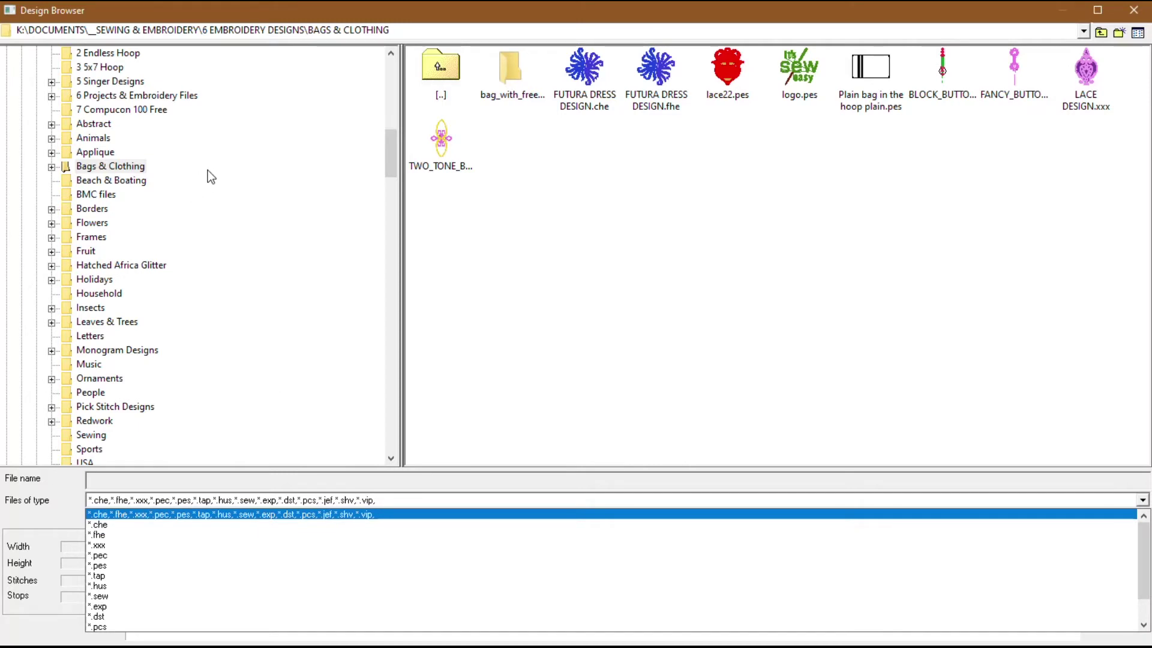
pyautogui.click(547, 255)
pyautogui.scroll(2, 282, 168)
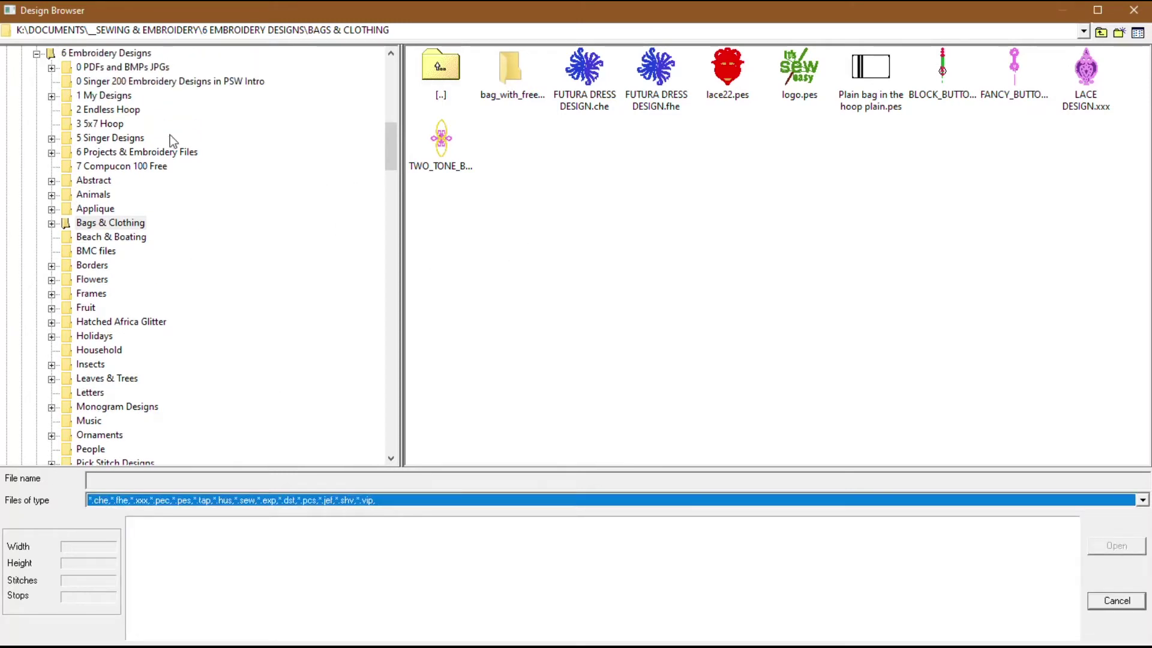
pyautogui.click(121, 97)
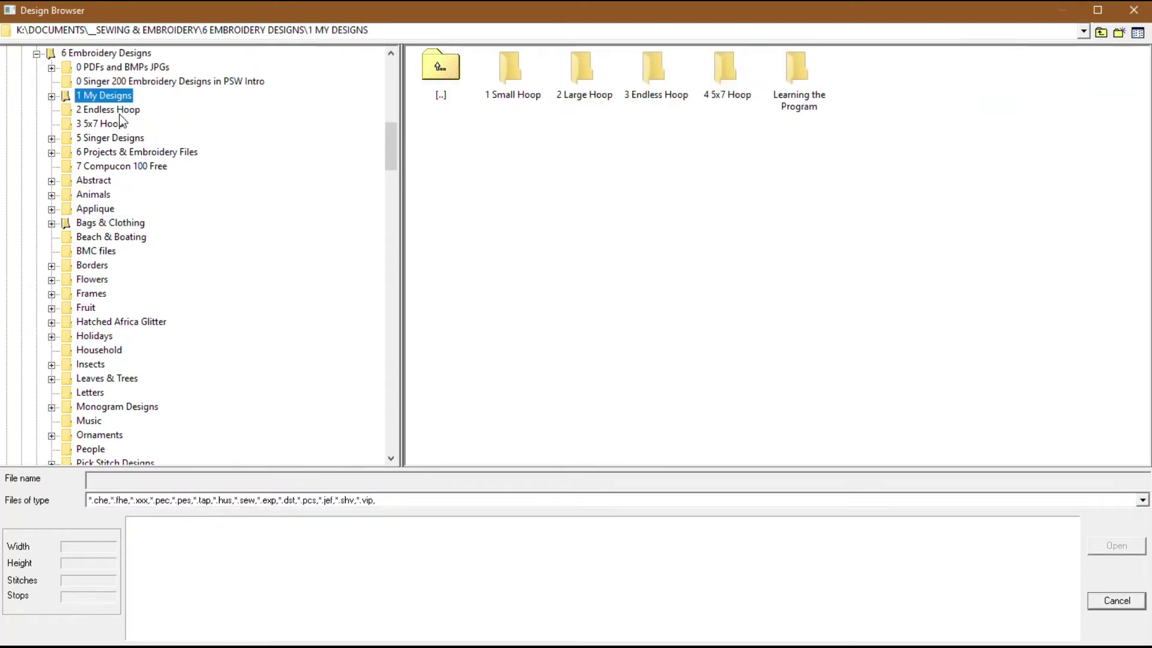
pyautogui.click(51, 96)
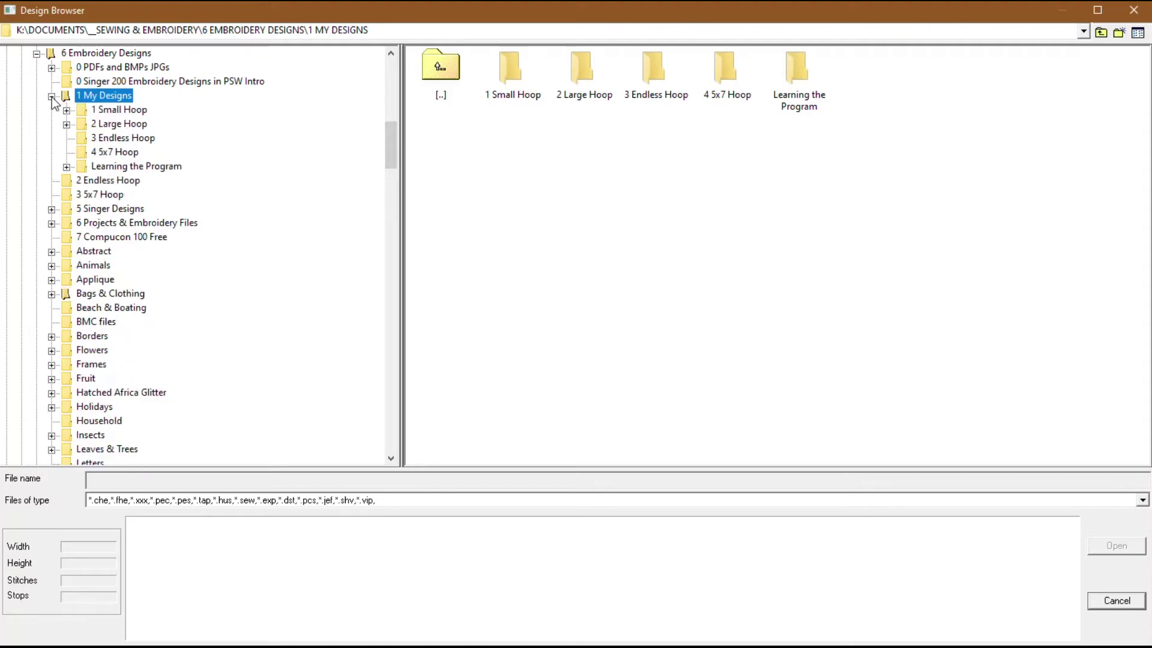
pyautogui.click(118, 111)
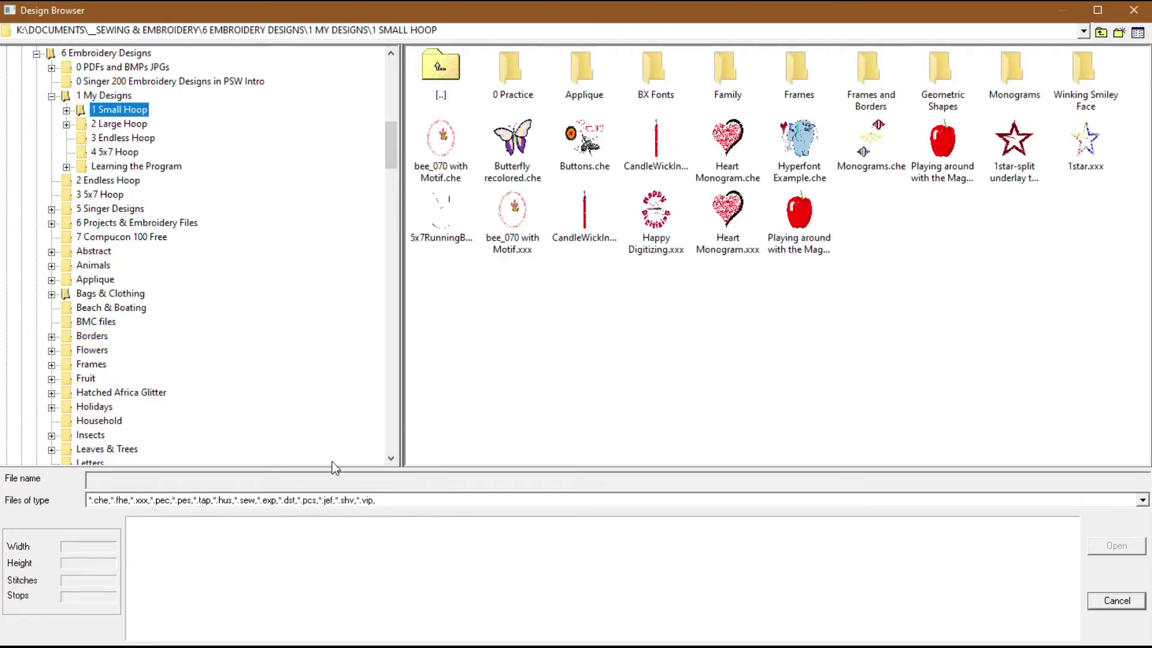
pyautogui.click(139, 165)
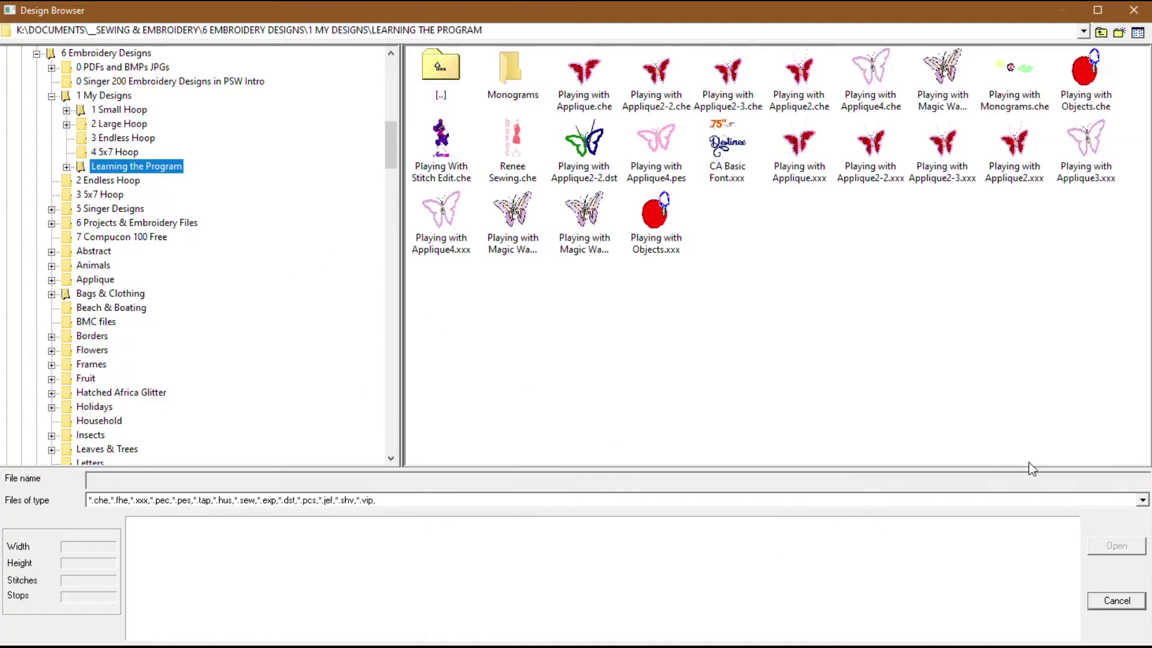
# Filter to *.che files, select Bags & Clothing, then change the filter to *.pes
pyautogui.click(1142, 500)
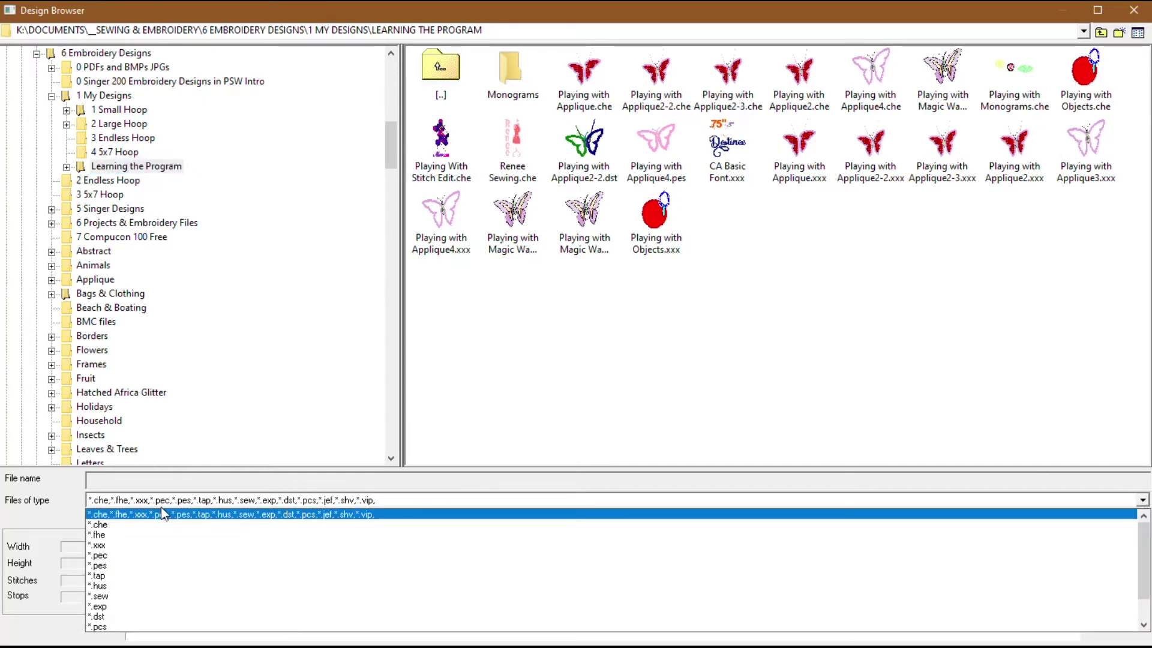
pyautogui.click(148, 524)
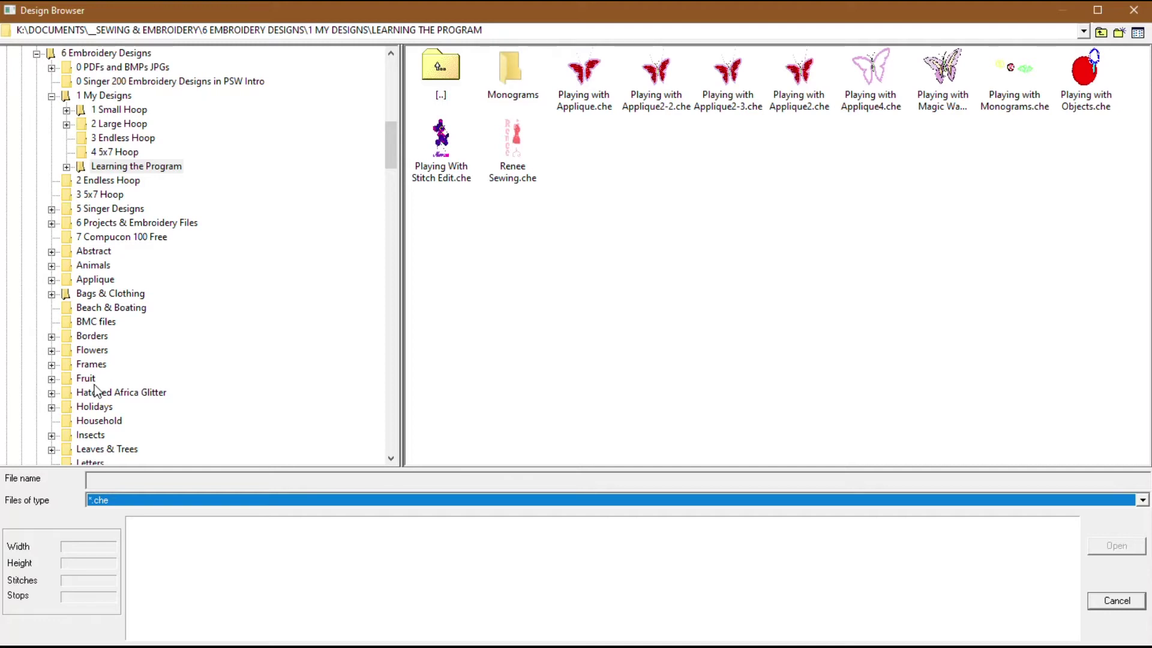
pyautogui.click(98, 296)
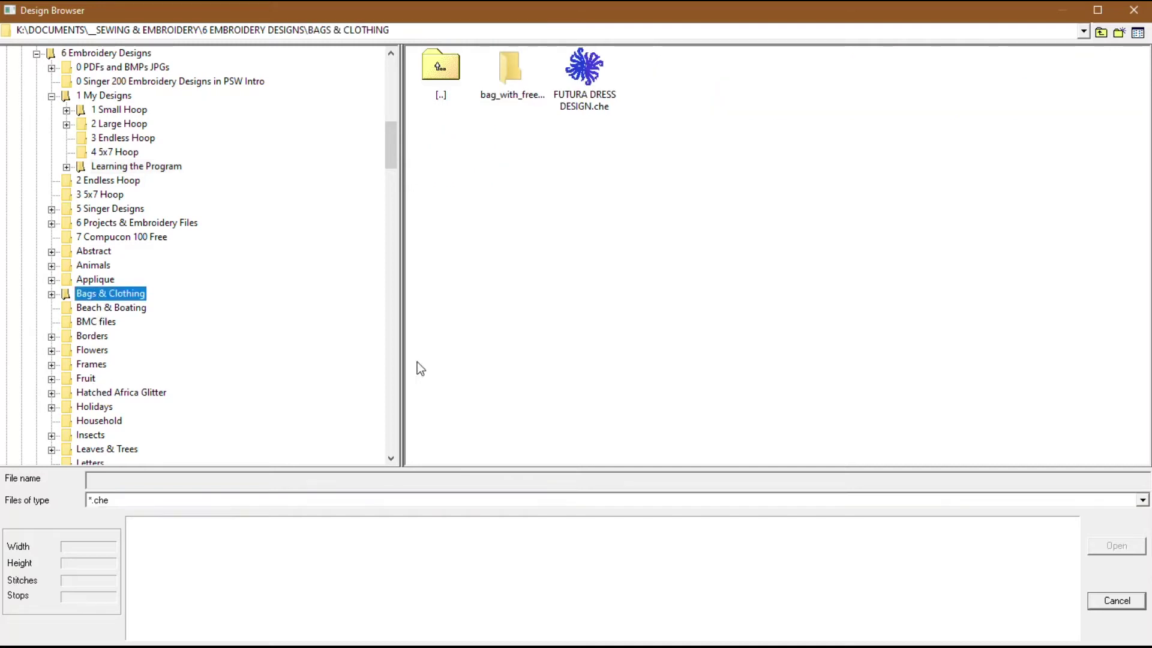
pyautogui.click(1143, 500)
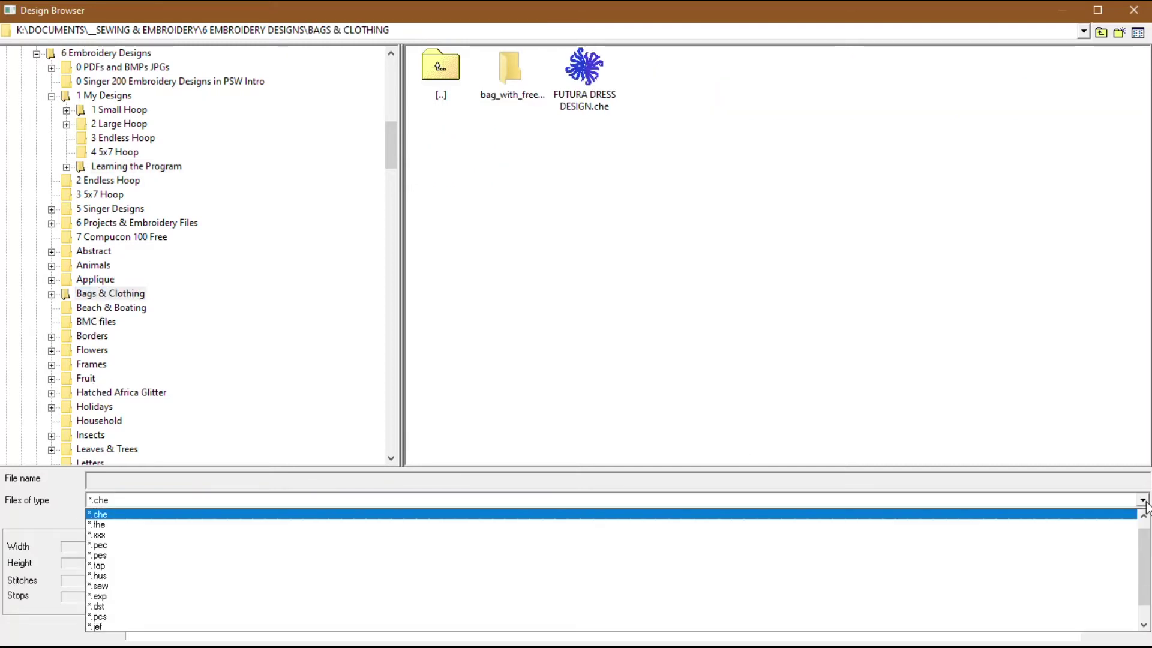
pyautogui.click(125, 553)
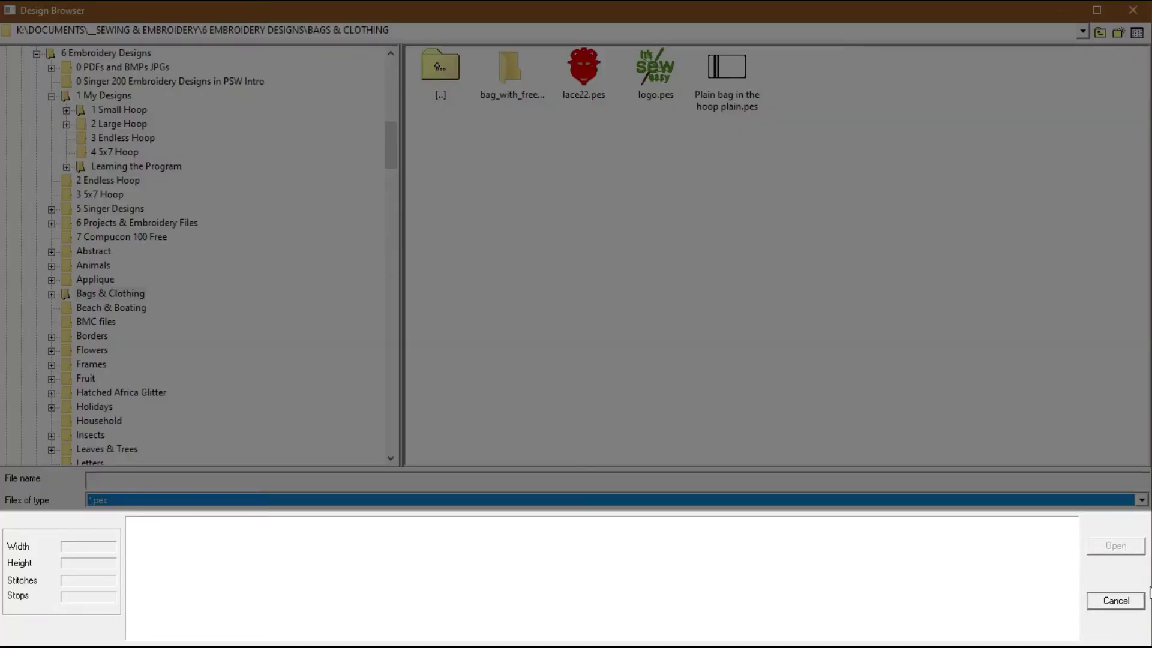
# Preview logo.pes with its size and stitch details, then open it to return to the canvas
pyautogui.click(653, 75)
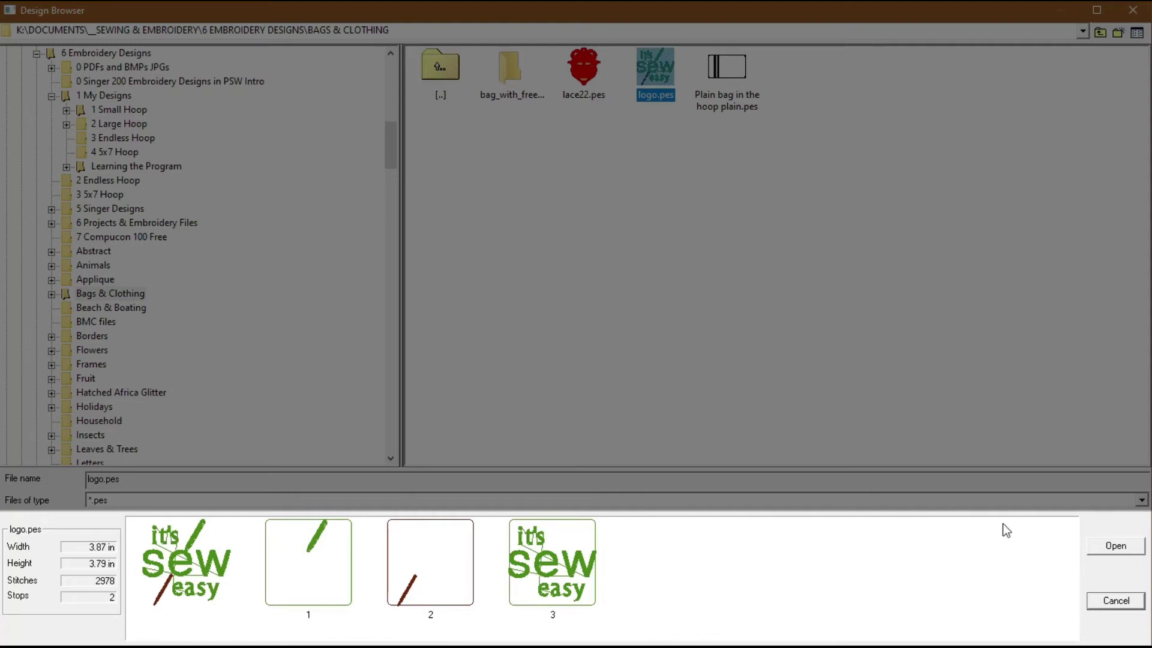
pyautogui.click(1129, 548)
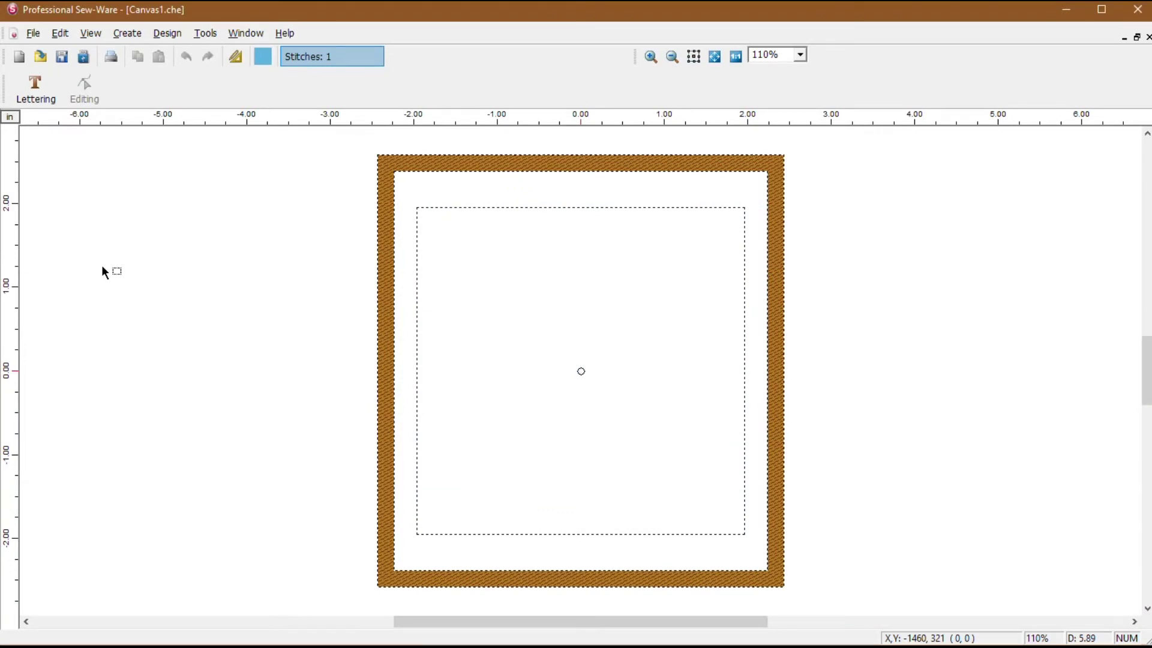
# Open File > Embroidery Design Collection, showing its Animals designs
pyautogui.click(33, 33)
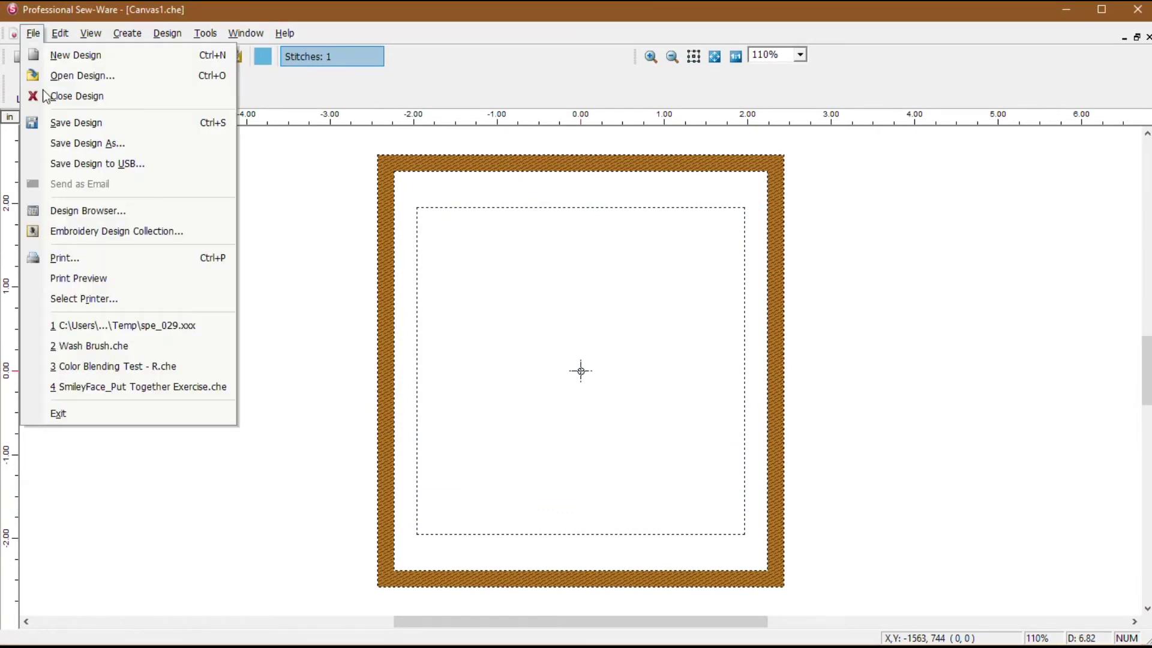
pyautogui.click(66, 231)
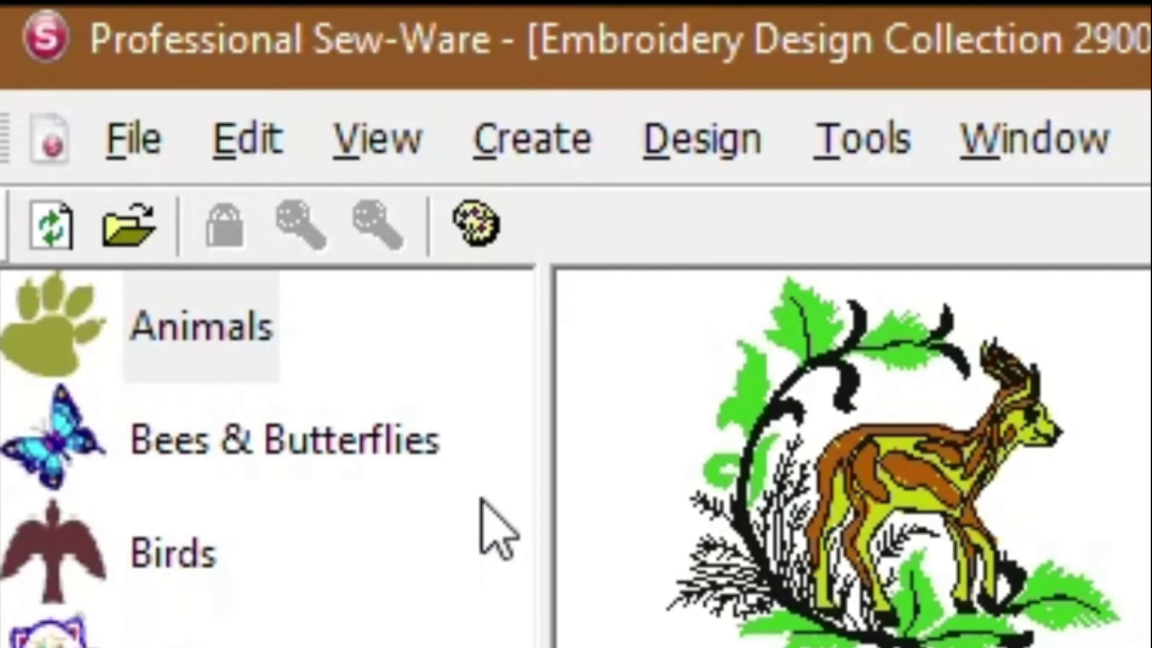
# Search the collection for ani_012 to preview the raccoon design
pyautogui.click(486, 243)
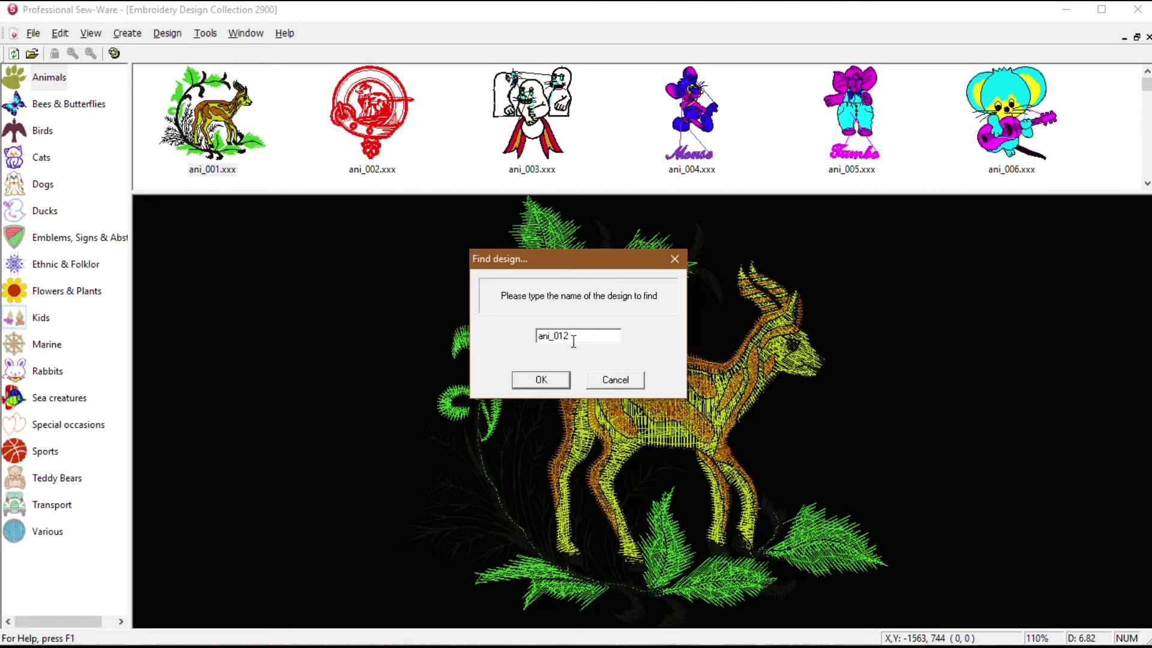
pyautogui.click(562, 379)
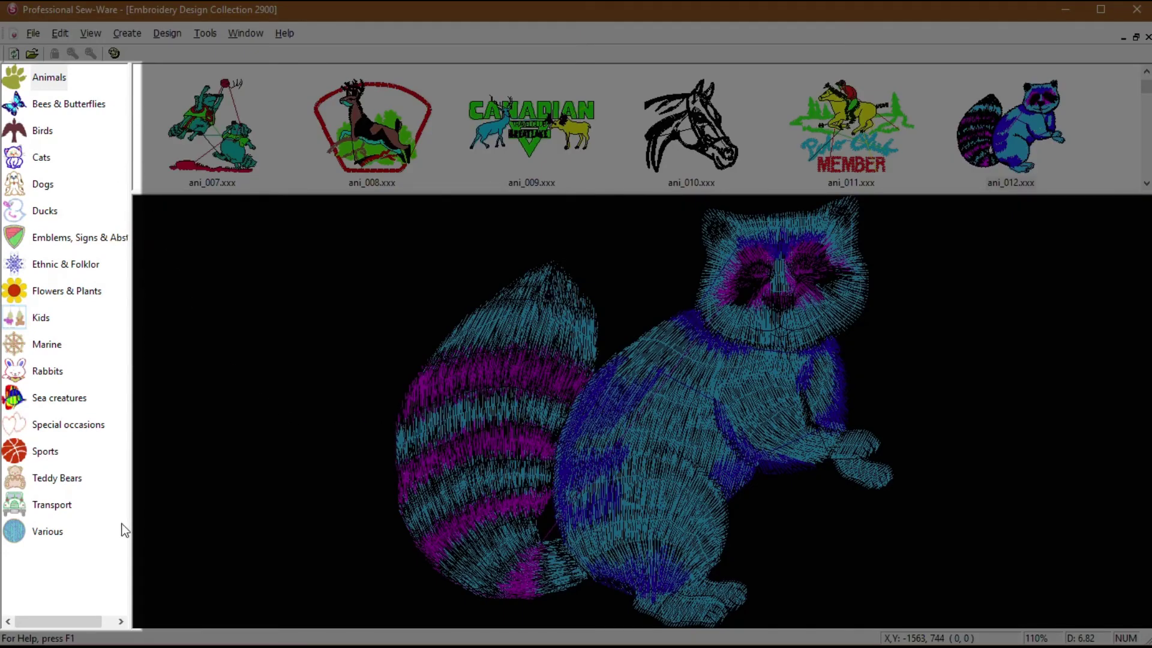
# Widen the category list, then browse the Ducks and Rabbits categories
pyautogui.moveTo(133, 538); pyautogui.dragTo(165, 541)
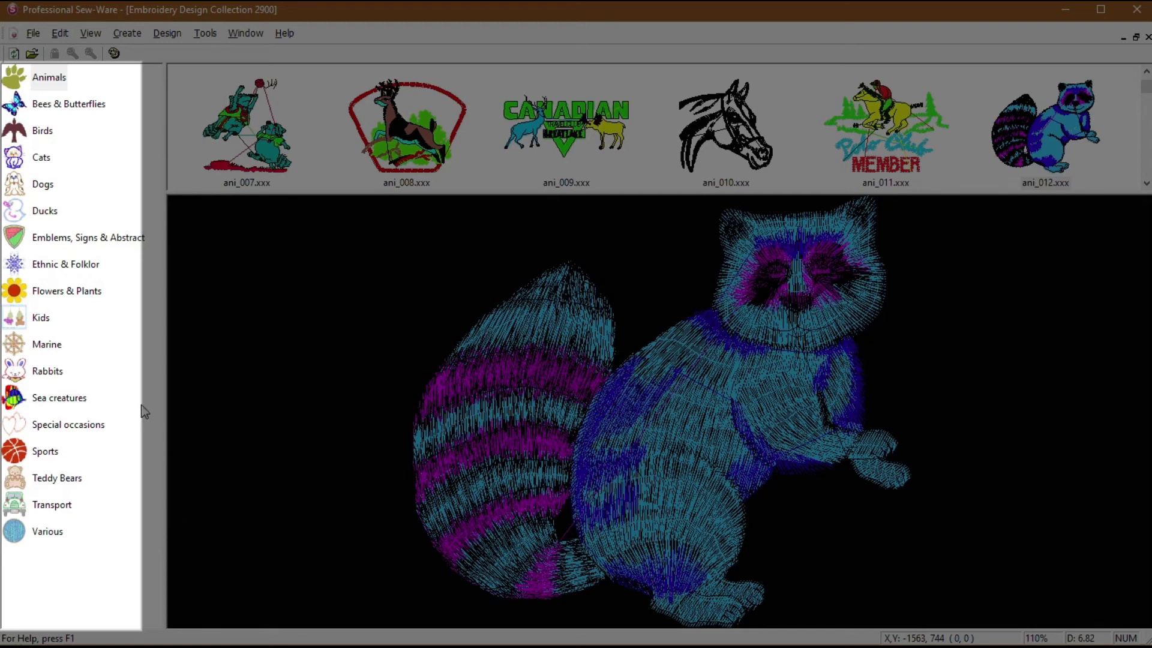
pyautogui.click(39, 215)
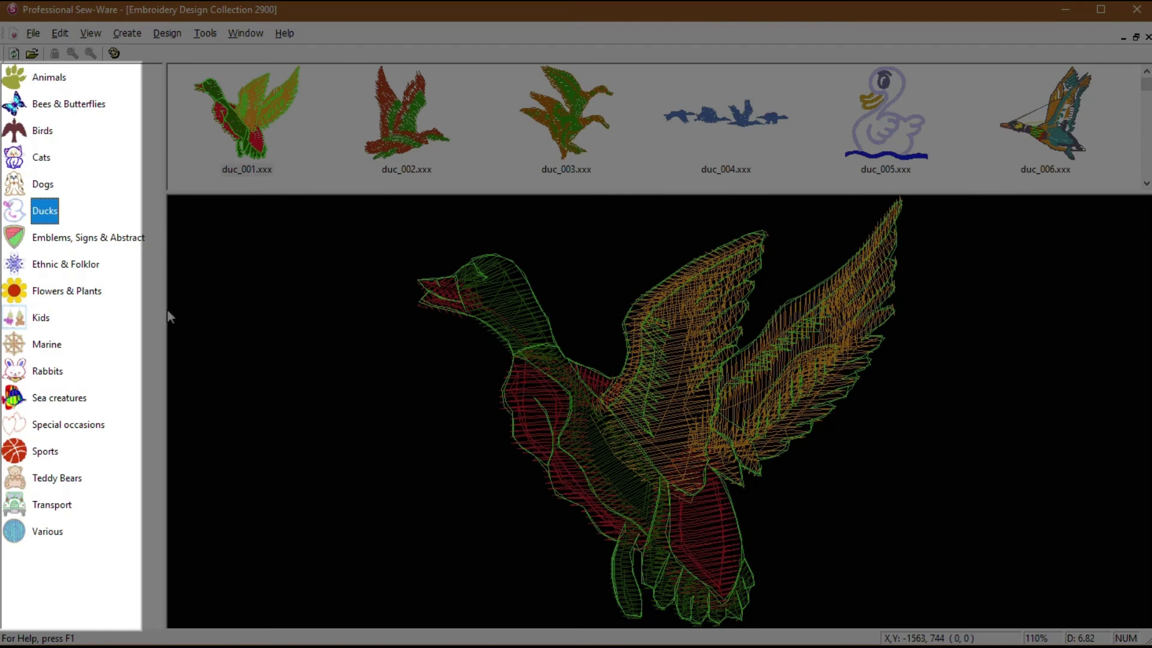
pyautogui.click(63, 378)
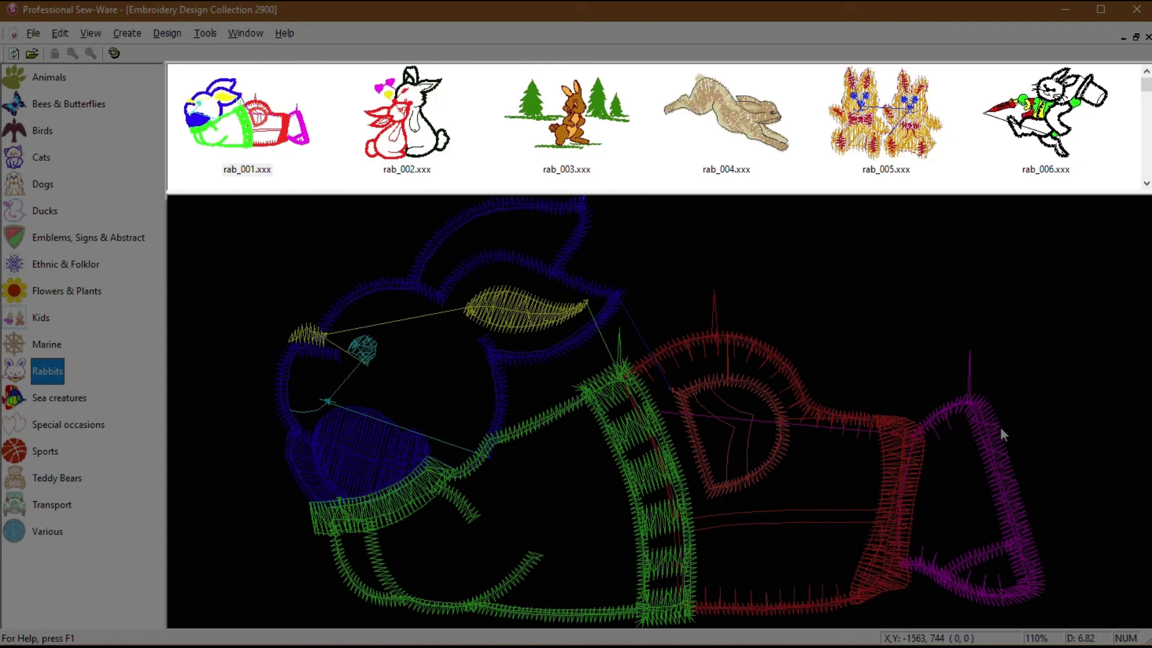
# Preview the rab_005 twin bunnies, then select the blue rab_041 bunny design
pyautogui.click(820, 134)
pyautogui.scroll(-3, 818, 156)
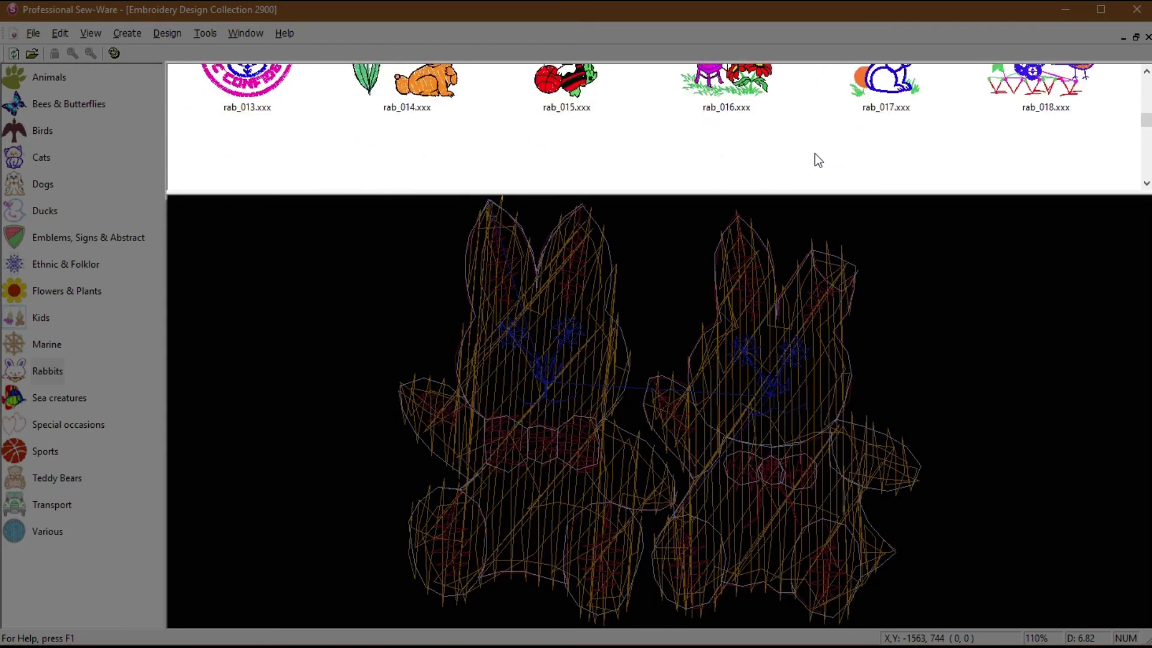
pyautogui.scroll(-6, 816, 157)
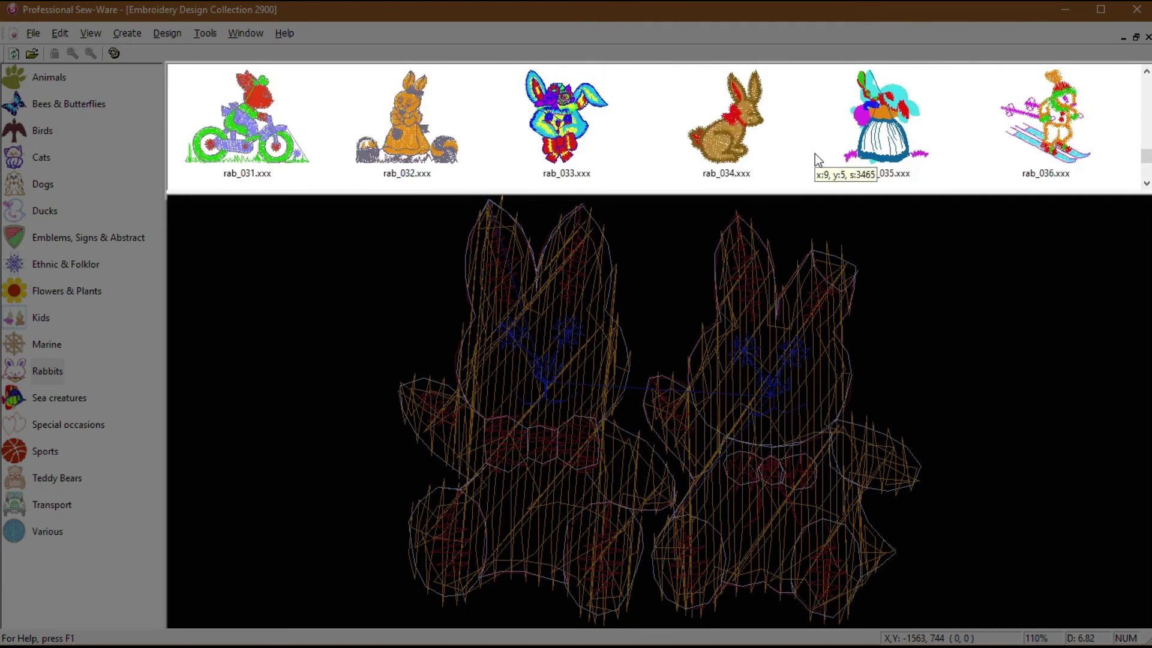
pyautogui.scroll(-2, 815, 156)
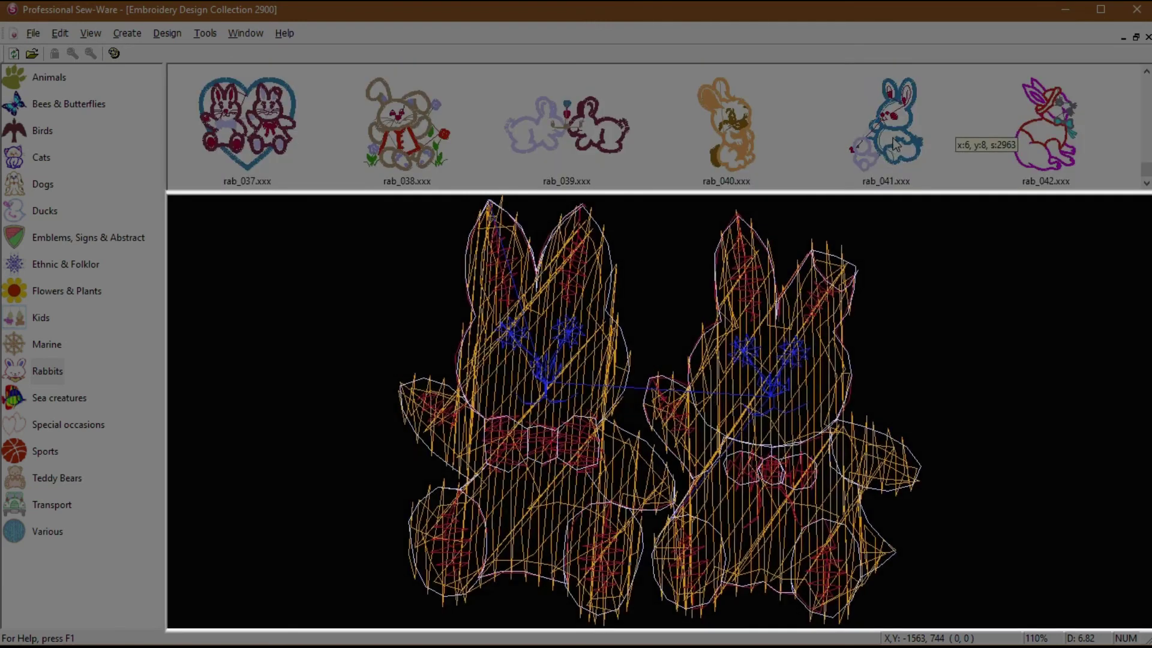
pyautogui.click(898, 140)
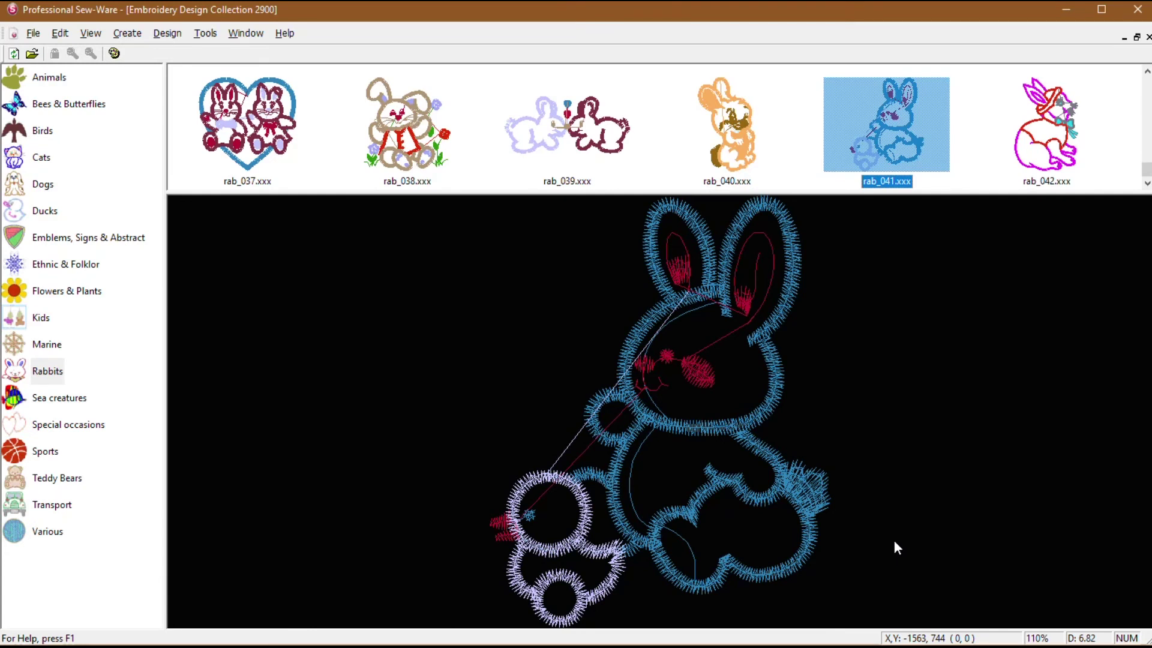
pyautogui.moveTo(929, 160)
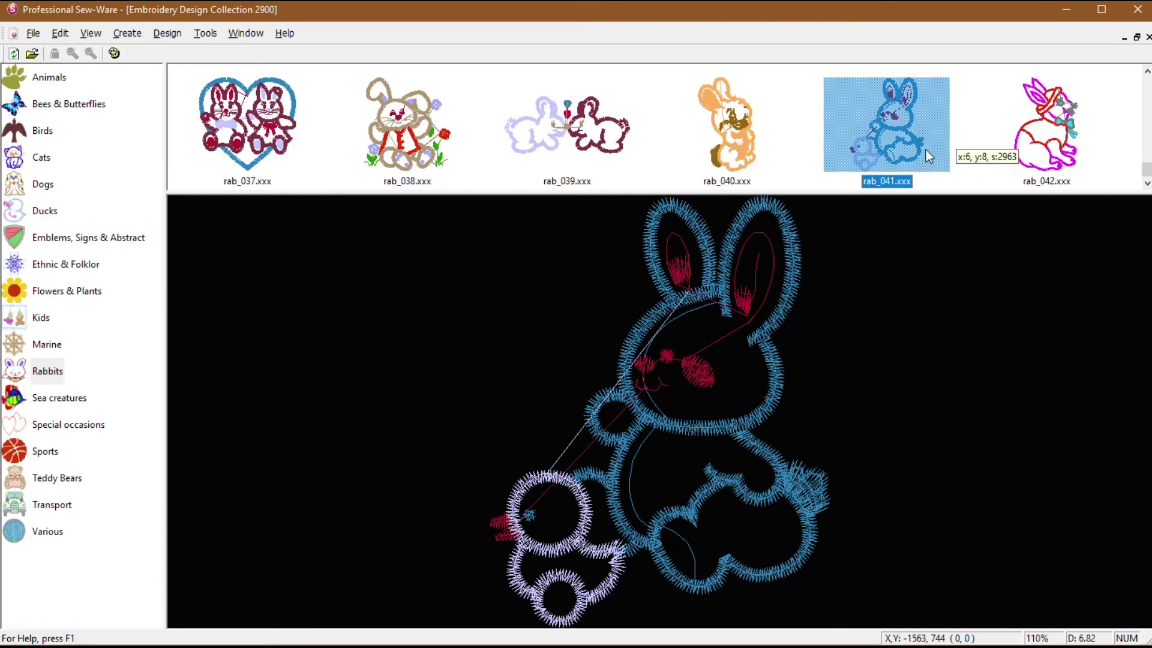
# Open the blue rab_041 bunny design from the collection toolbar
pyautogui.click(33, 54)
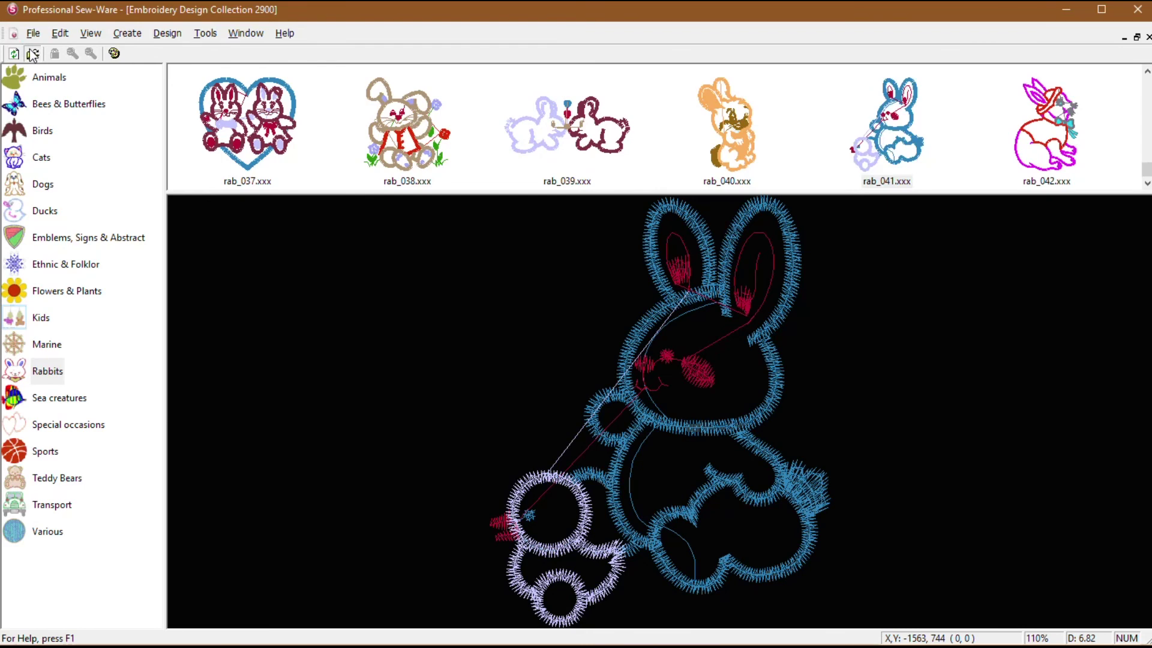